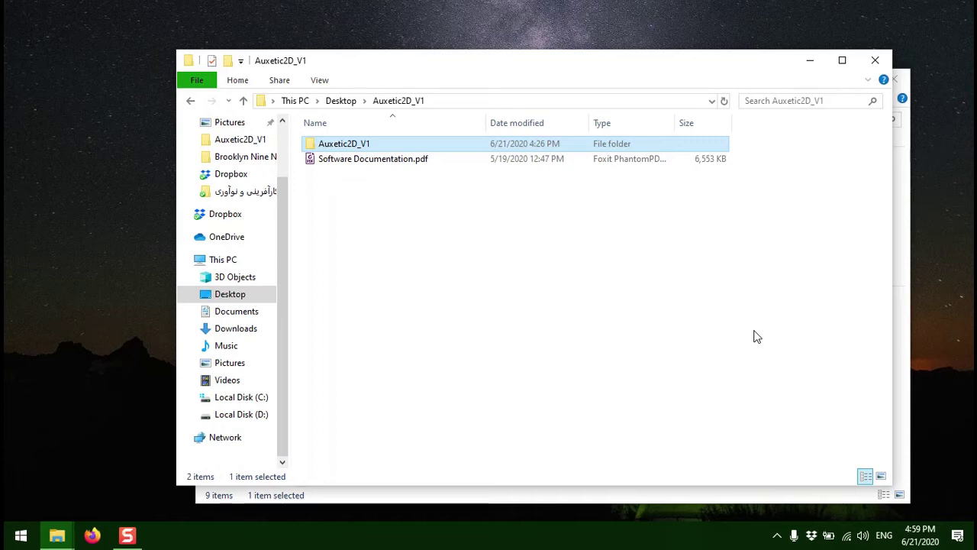
Step: Copy the inner Auxetic2D_V1 plug-in folder and bring the This PC window forward
{"action": "right_click", "coordinate": [336, 145]}
{"action": "left_click", "coordinate": [382, 421]}
{"action": "left_click", "coordinate": [901, 383]}
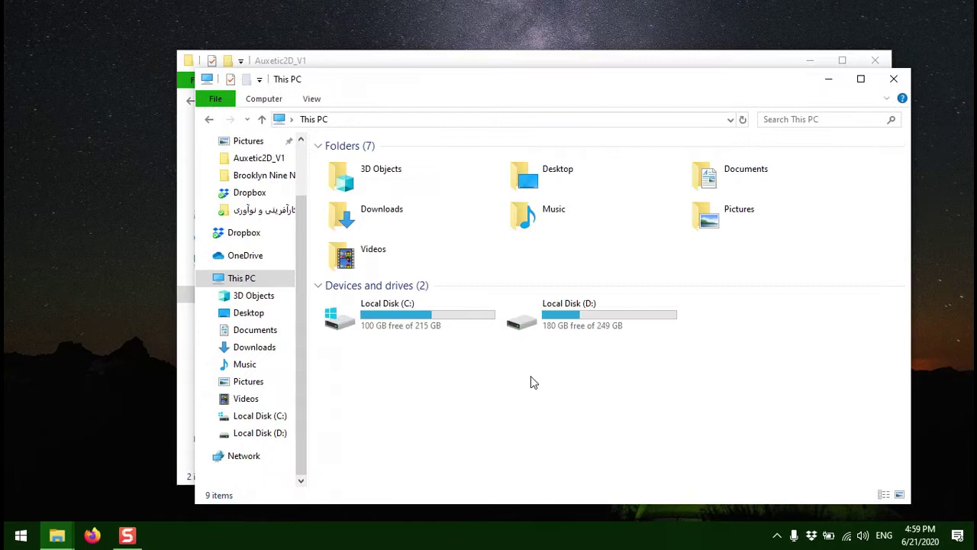
Step: Open the folder C:\SIMULIA\CAE\2017\win_b64\code\python2.7\lib\abaqus_plugins
{"action": "double_click", "coordinate": [406, 305]}
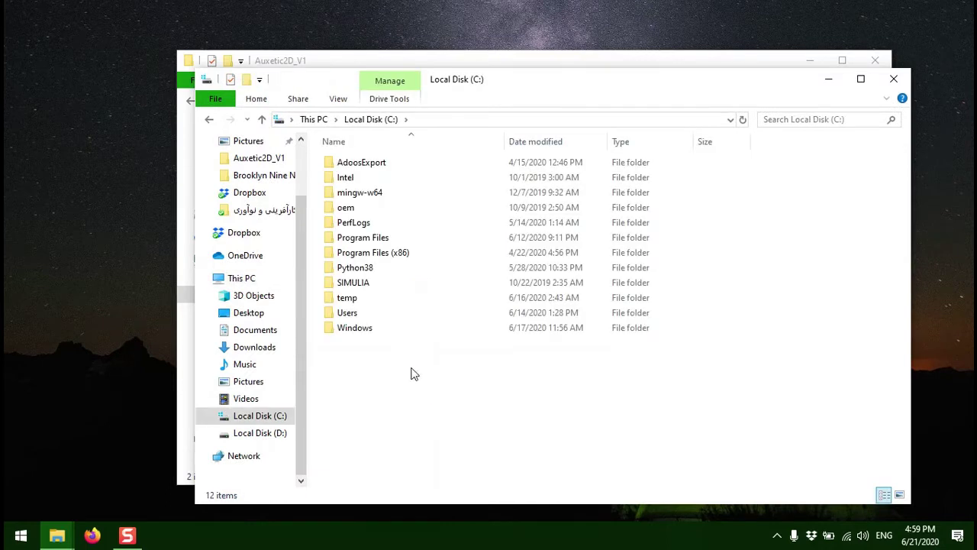
{"action": "left_click", "coordinate": [374, 287]}
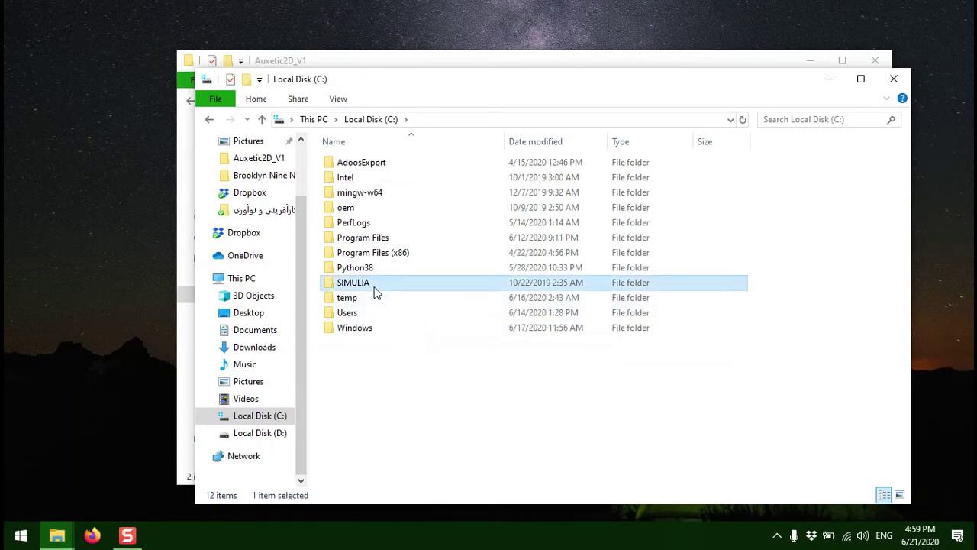
{"action": "double_click", "coordinate": [374, 287]}
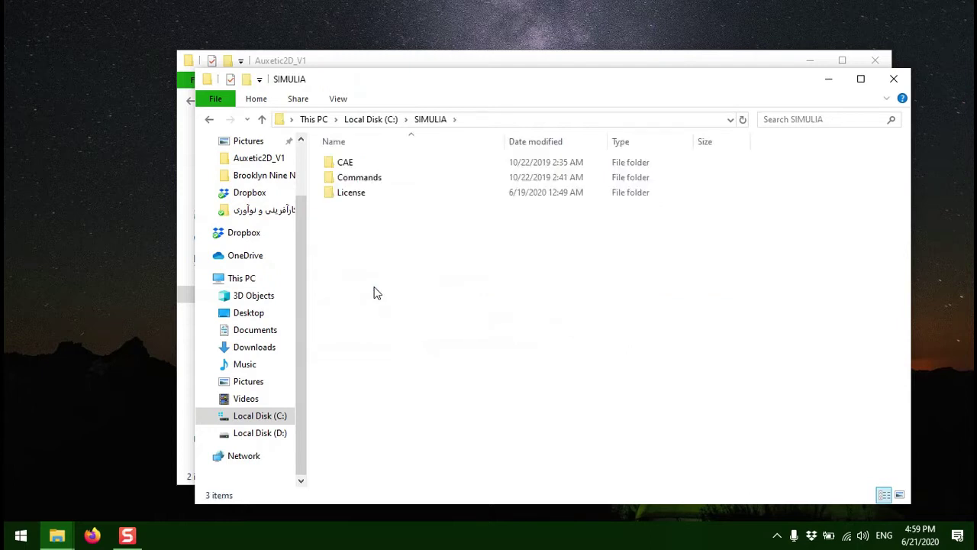
{"action": "left_click", "coordinate": [367, 168]}
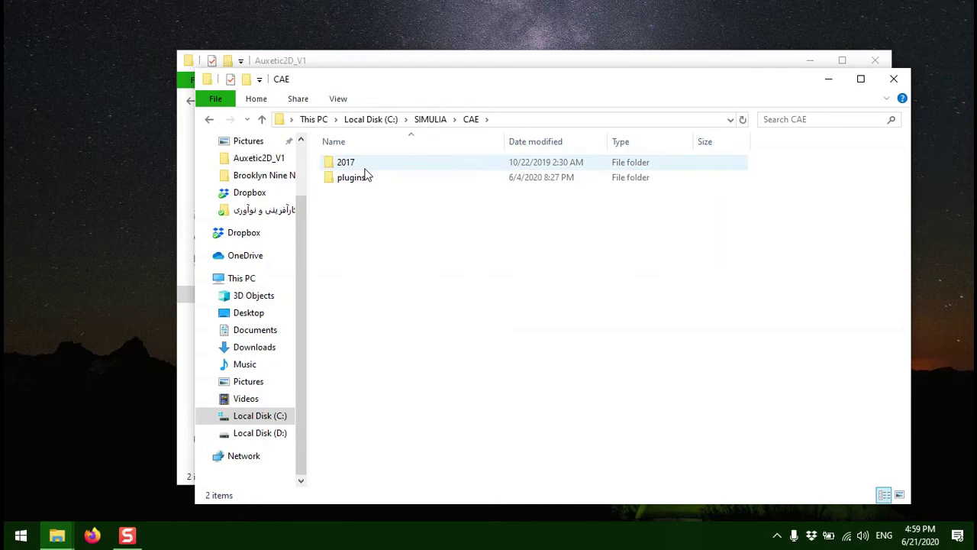
{"action": "double_click", "coordinate": [365, 168]}
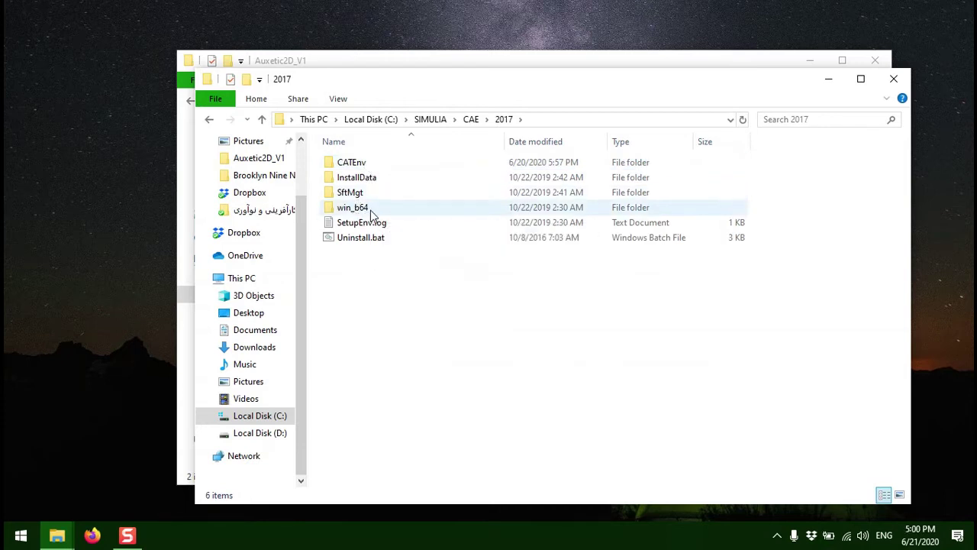
{"action": "double_click", "coordinate": [370, 214]}
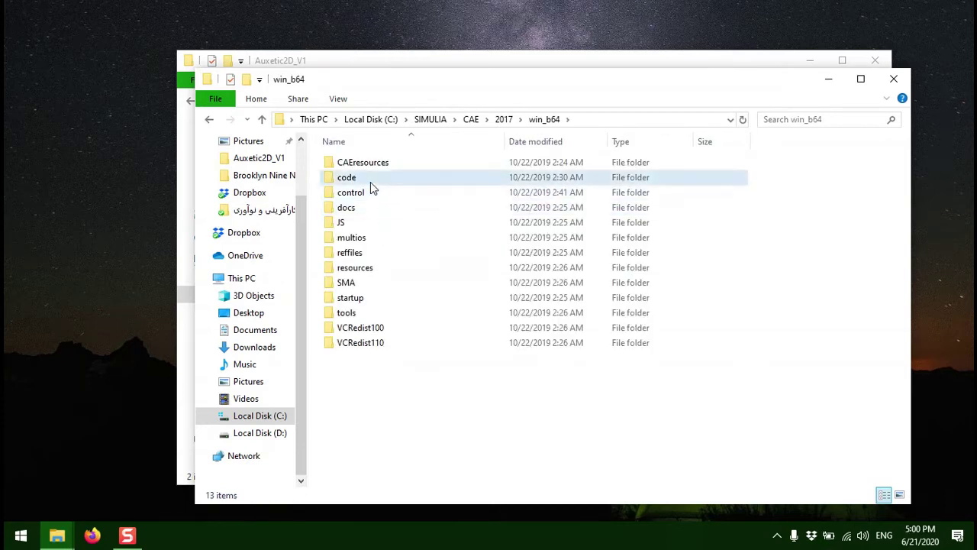
{"action": "double_click", "coordinate": [370, 180]}
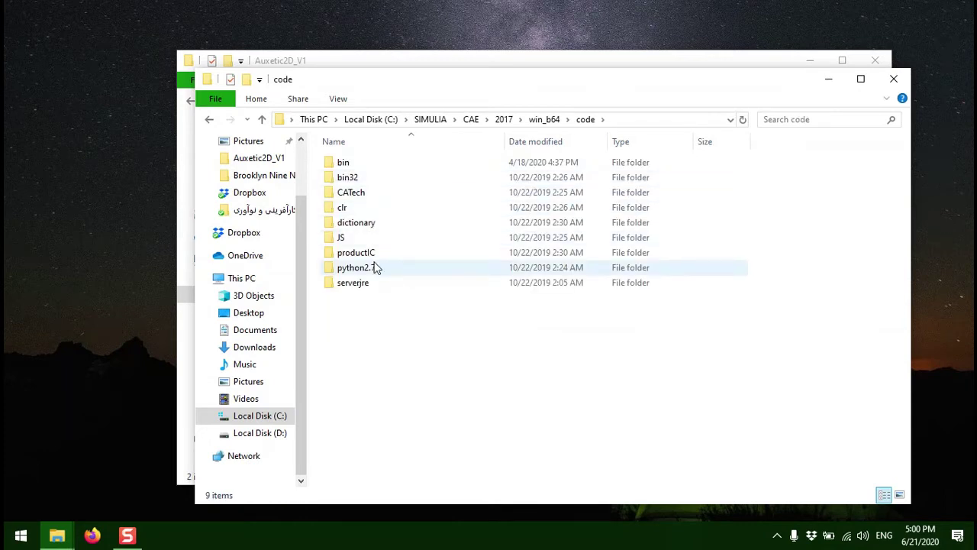
{"action": "double_click", "coordinate": [374, 267]}
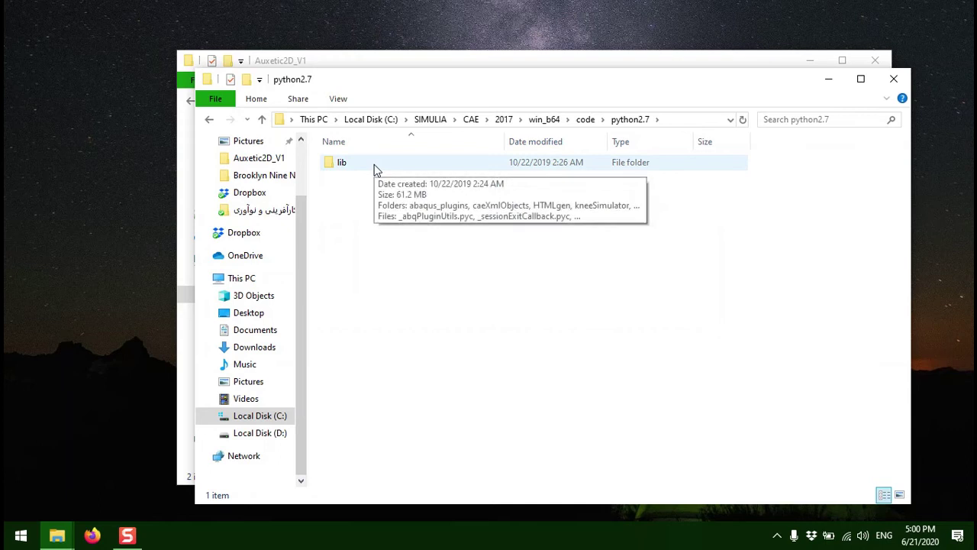
{"action": "double_click", "coordinate": [373, 164]}
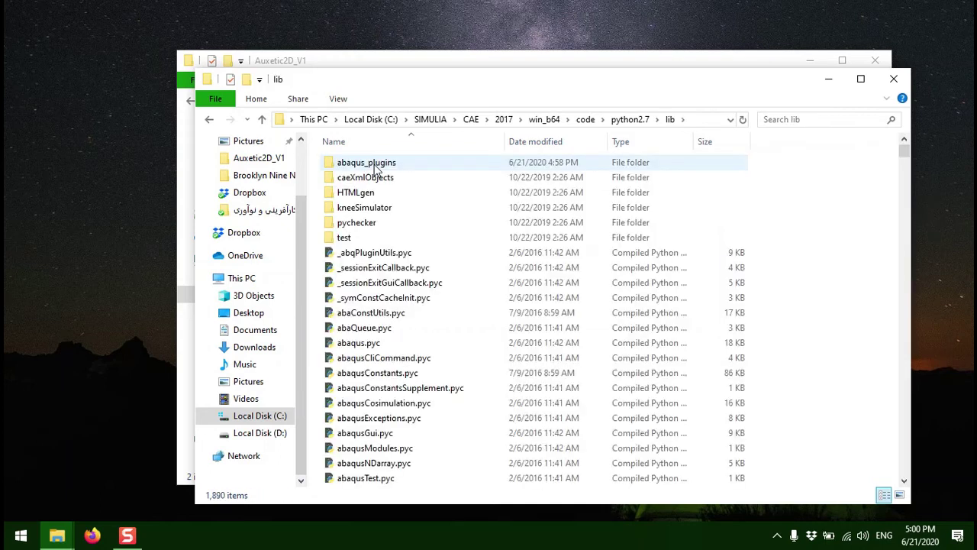
{"action": "double_click", "coordinate": [412, 169]}
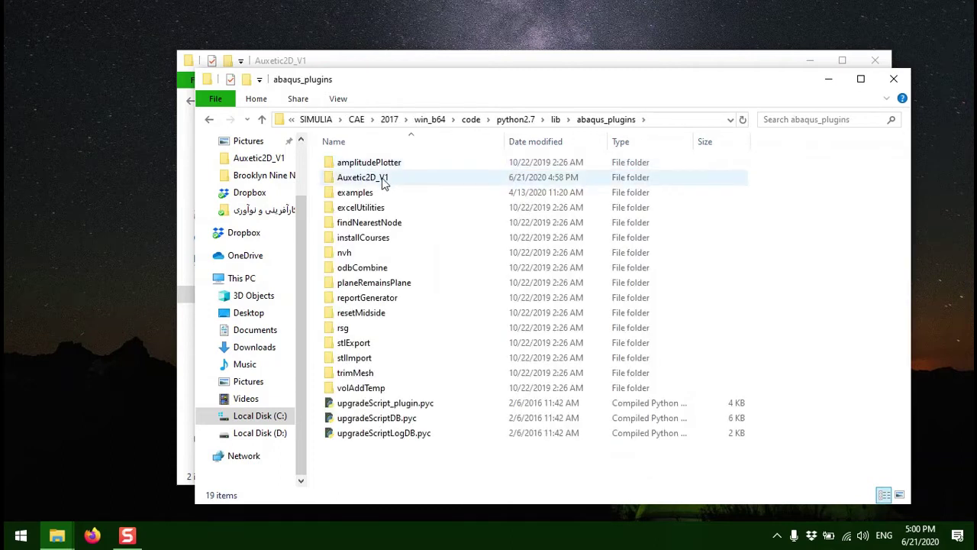
Step: Delete the existing Auxetic2D_V1 folder from abaqus_plugins and paste the copied one in its place
{"action": "left_click", "coordinate": [387, 178]}
{"action": "key", "text": "Delete"}
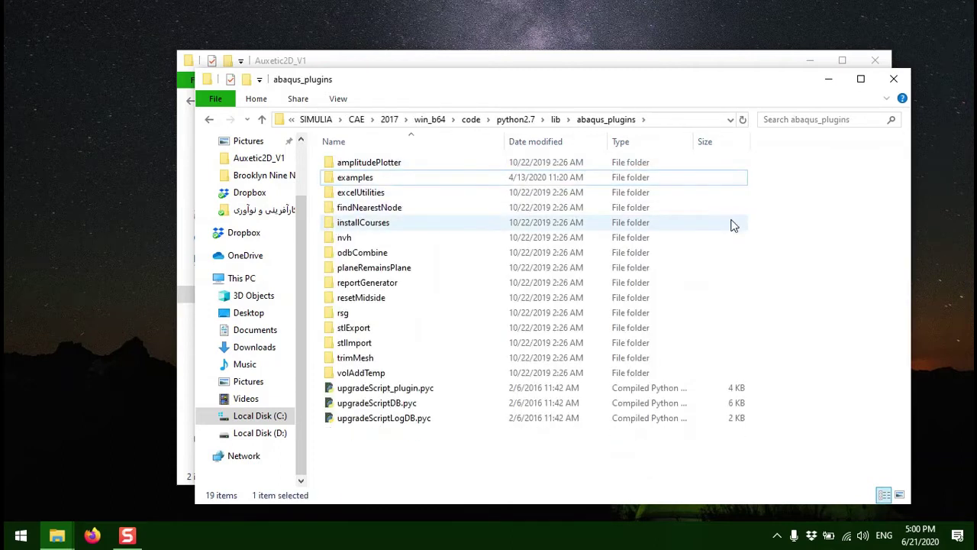
{"action": "right_click", "coordinate": [798, 192]}
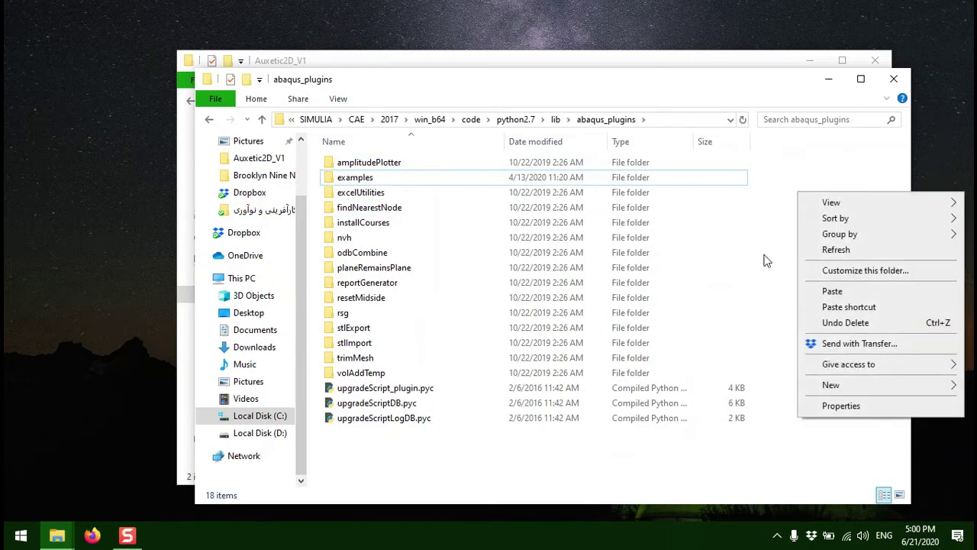
{"action": "left_click", "coordinate": [820, 298]}
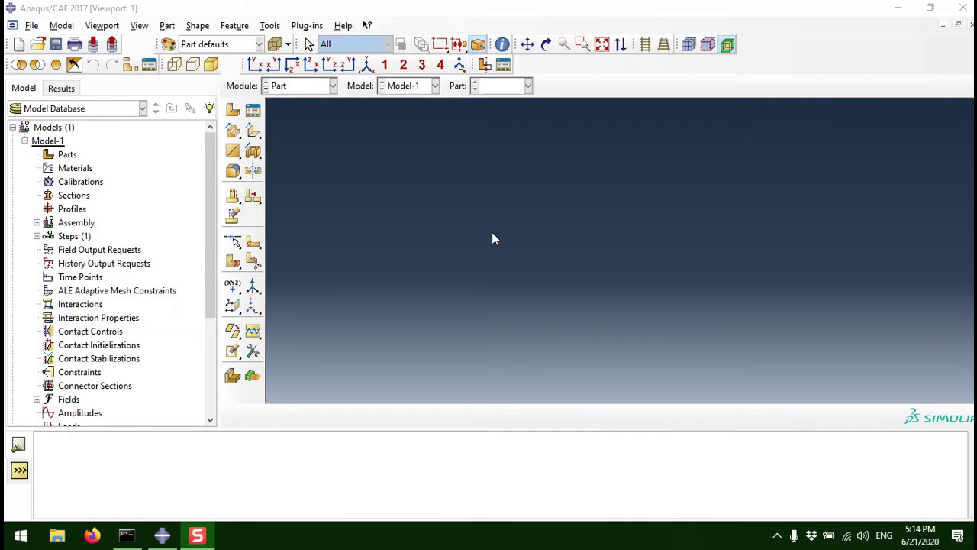
Step: Launch the Auxetic2D_V1 plug-in in Abaqus/CAE and choose the Re-entrant topology
{"action": "left_click", "coordinate": [321, 29]}
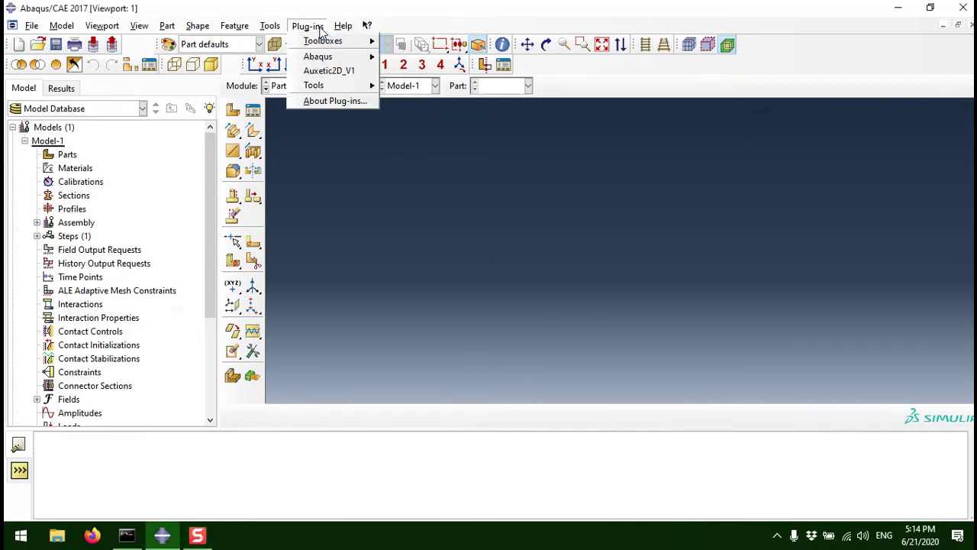
{"action": "left_click", "coordinate": [361, 79]}
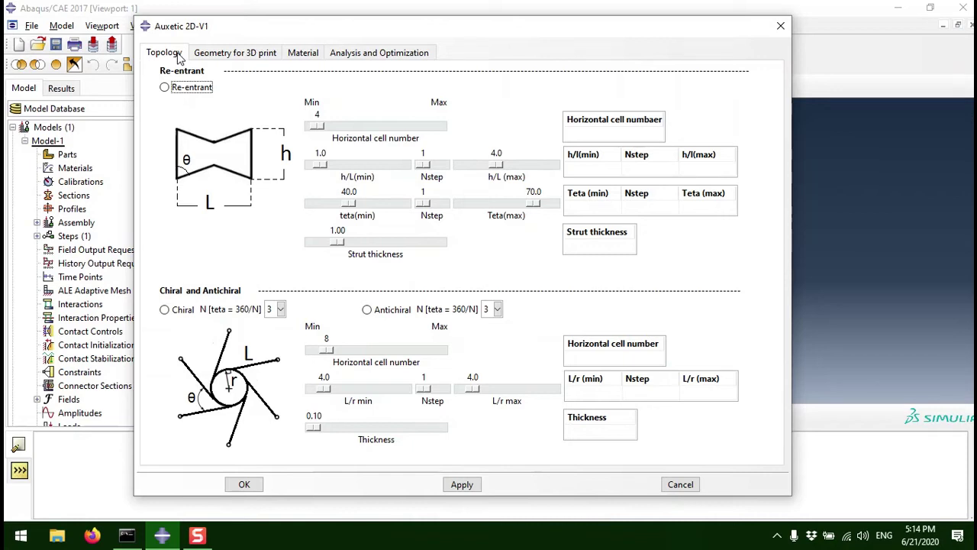
{"action": "left_click", "coordinate": [177, 90]}
Step: Set the re-entrant horizontal cell number to 6 and both the minimum and maximum h/L to 0.5
{"action": "left_click", "coordinate": [321, 127]}
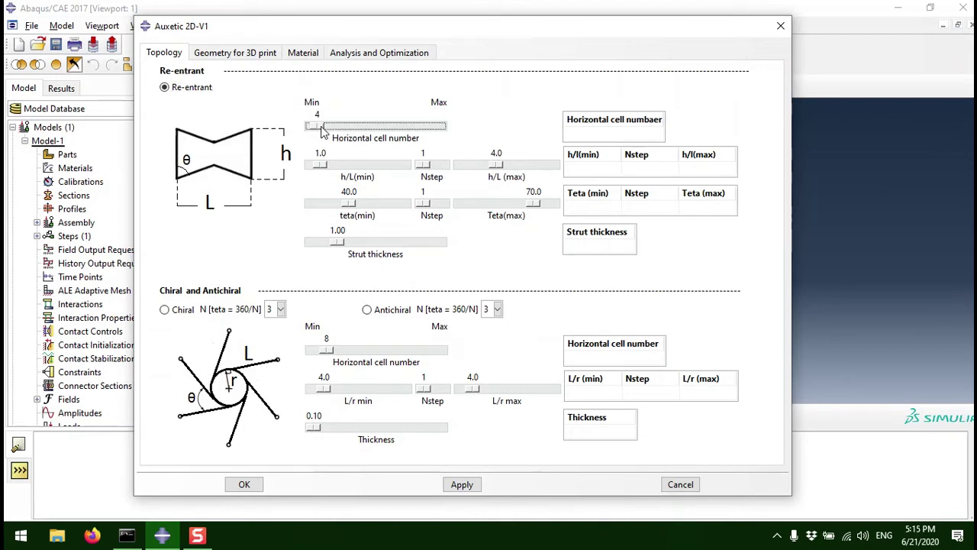
{"action": "left_click_drag", "start_coordinate": [321, 127], "coordinate": [330, 131]}
{"action": "left_click_drag", "start_coordinate": [321, 165], "coordinate": [314, 166]}
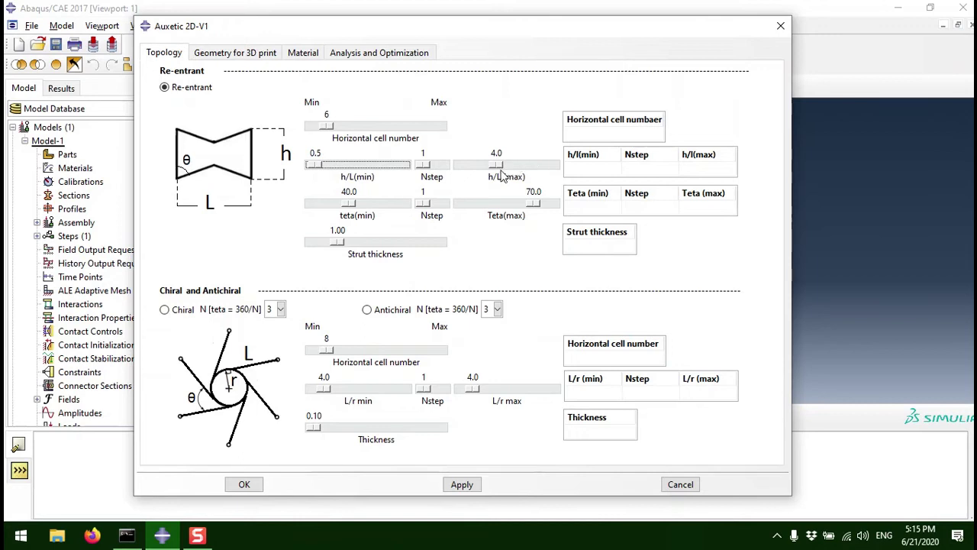
{"action": "left_click_drag", "start_coordinate": [497, 165], "coordinate": [462, 176]}
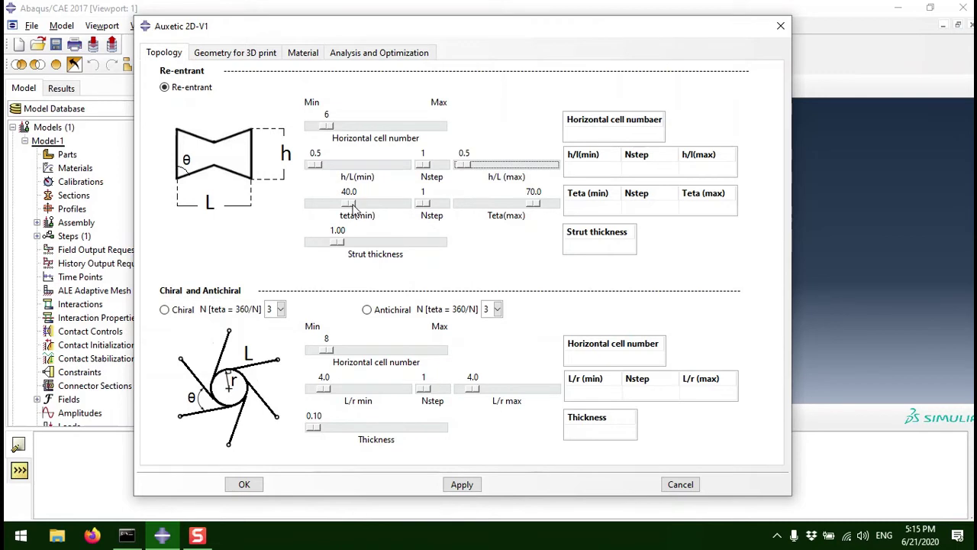
Step: Set the re-entrant teta range to 65–75 with Nstep 2, and the strut thickness to 1.50
{"action": "left_click_drag", "start_coordinate": [351, 205], "coordinate": [381, 207]}
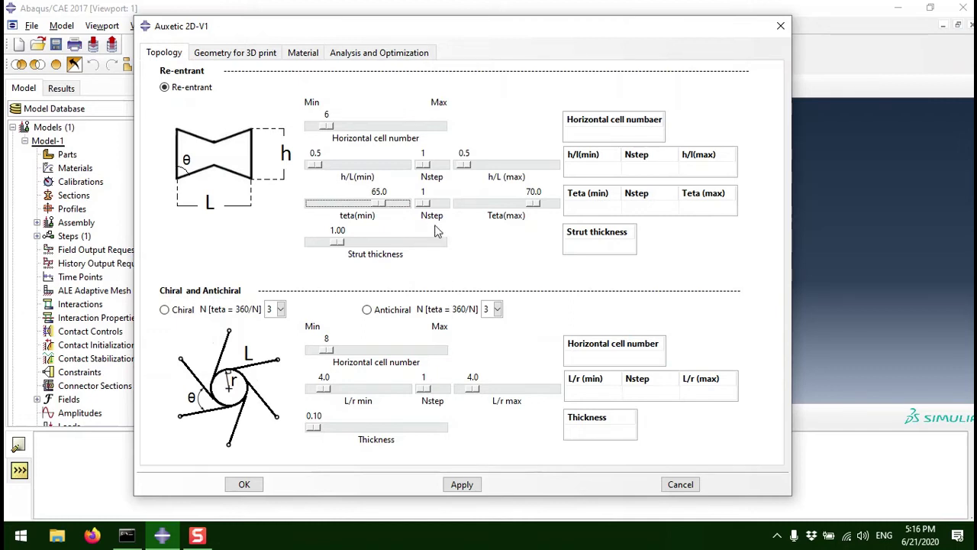
{"action": "left_click", "coordinate": [432, 204]}
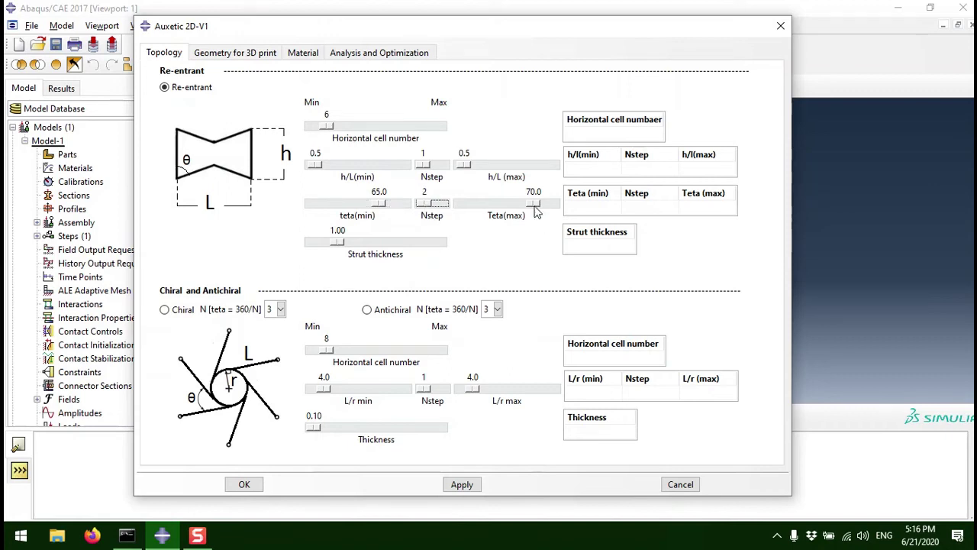
{"action": "left_click_drag", "start_coordinate": [534, 204], "coordinate": [539, 236]}
{"action": "left_click_drag", "start_coordinate": [338, 242], "coordinate": [342, 242]}
{"action": "left_click_drag", "start_coordinate": [345, 243], "coordinate": [352, 243]}
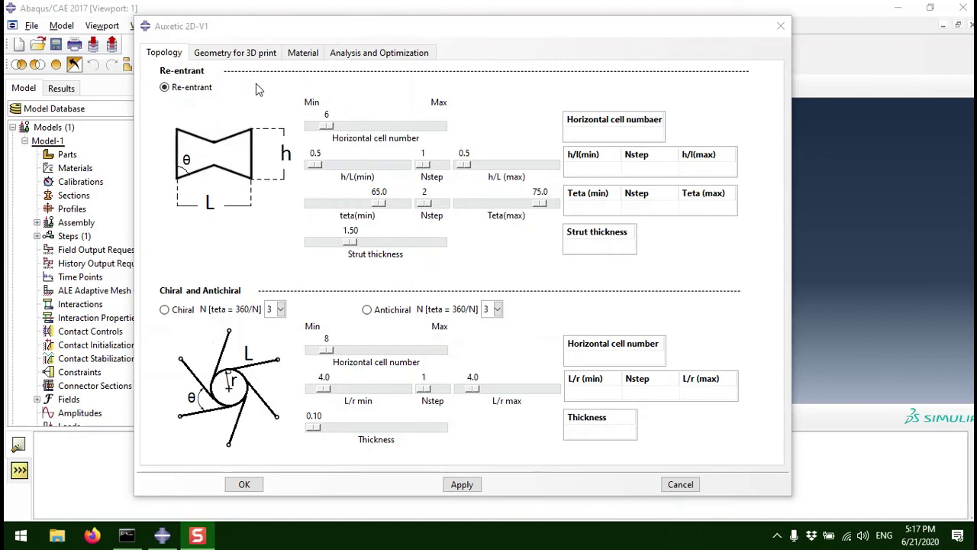
Step: In the geometry settings for 3D print, set the thickness to 10.000 and the ribbon thickness to 20.0
{"action": "left_click", "coordinate": [244, 52]}
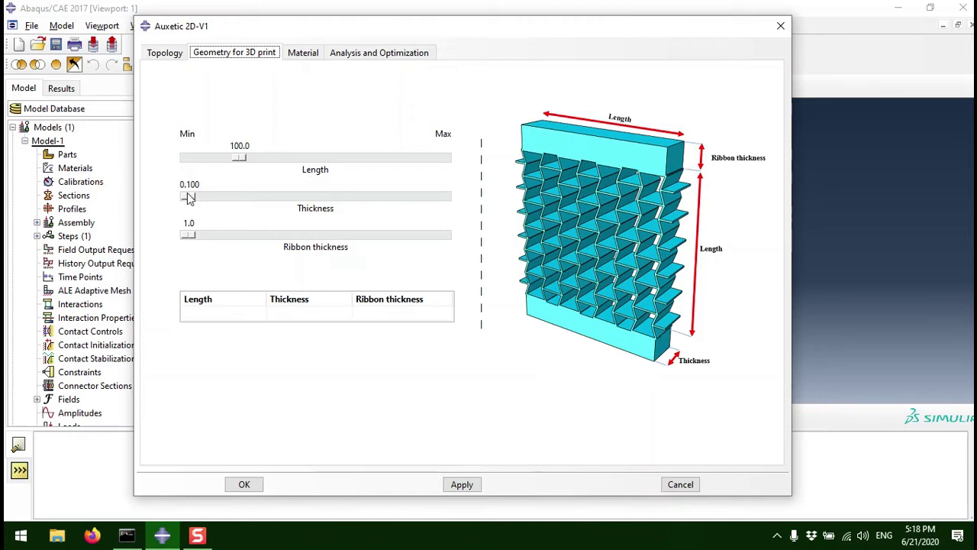
{"action": "left_click_drag", "start_coordinate": [188, 197], "coordinate": [317, 194]}
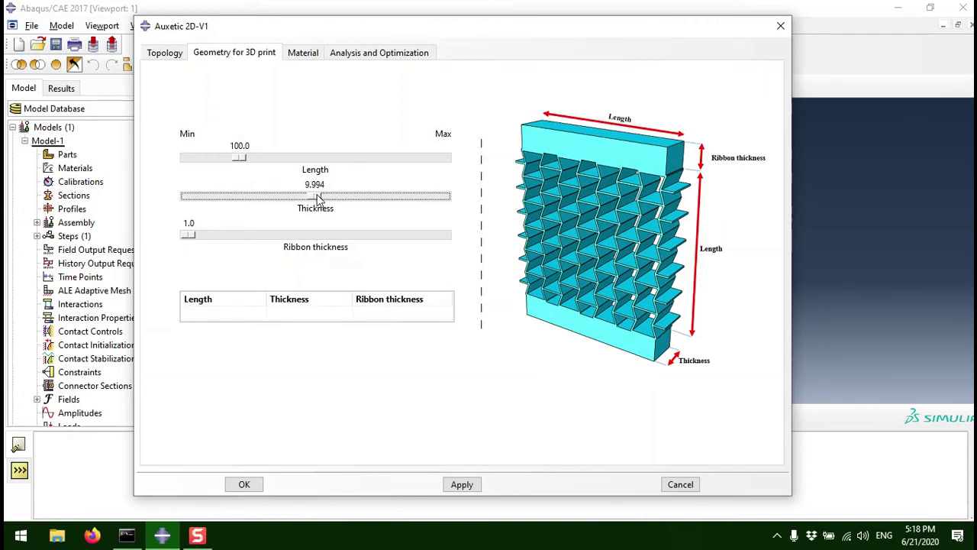
{"action": "key", "text": "Tab"}
{"action": "left_click", "coordinate": [323, 199]}
{"action": "left_click", "coordinate": [323, 199]}
{"action": "left_click", "coordinate": [322, 199]}
{"action": "left_click_drag", "start_coordinate": [191, 237], "coordinate": [285, 257]}
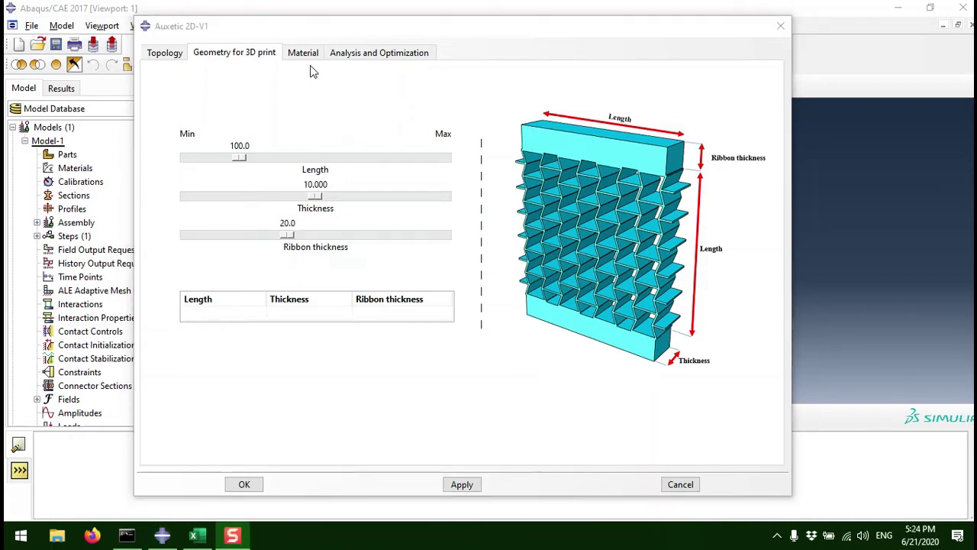
Step: Define the material as Hyperelastic with the Marlow model
{"action": "left_click", "coordinate": [310, 55]}
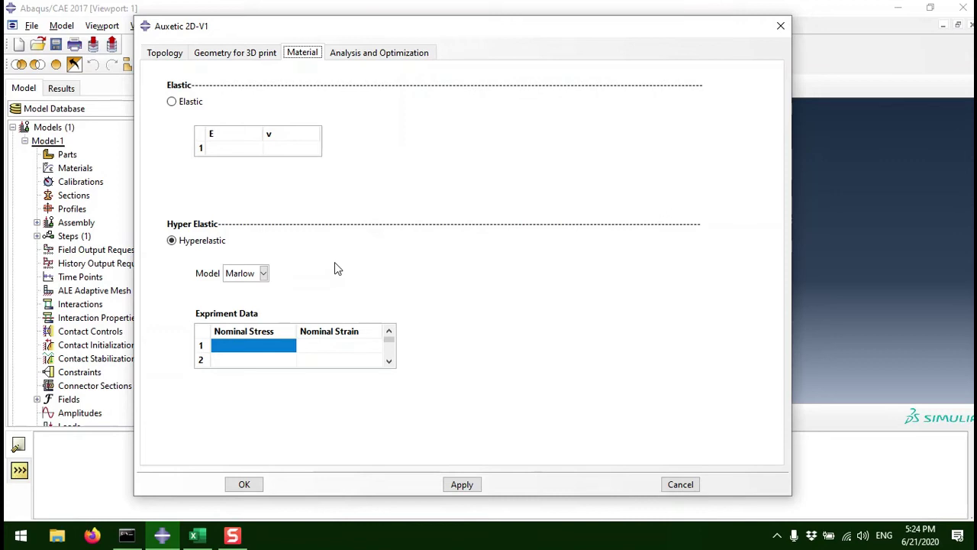
{"action": "left_click", "coordinate": [197, 244]}
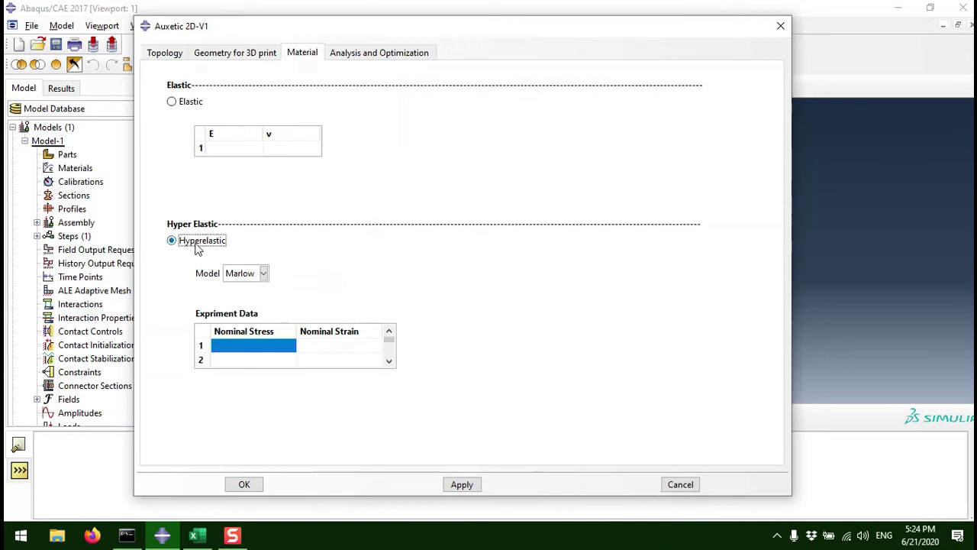
{"action": "left_click", "coordinate": [263, 274]}
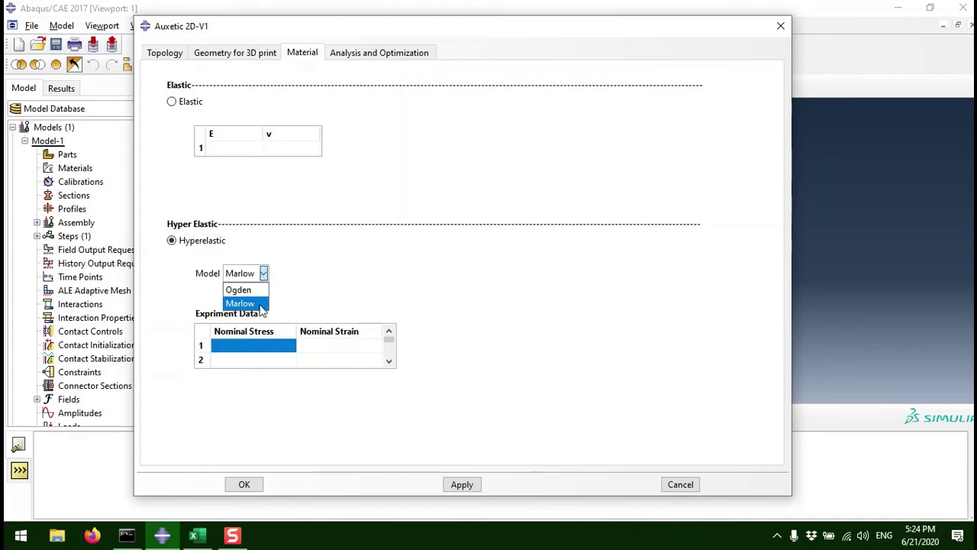
{"action": "left_click", "coordinate": [262, 304]}
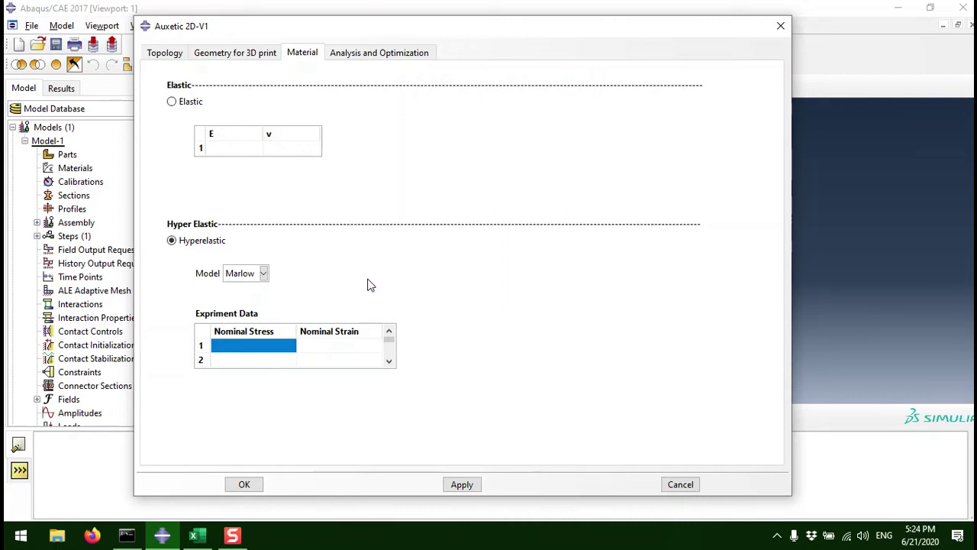
Step: Paste the copied stress and strain data from material properties.xlsx into the hyperelastic experiment data table and check its last rows
{"action": "key", "text": "alt+Tab"}
{"action": "key", "text": "alt+Tab"}
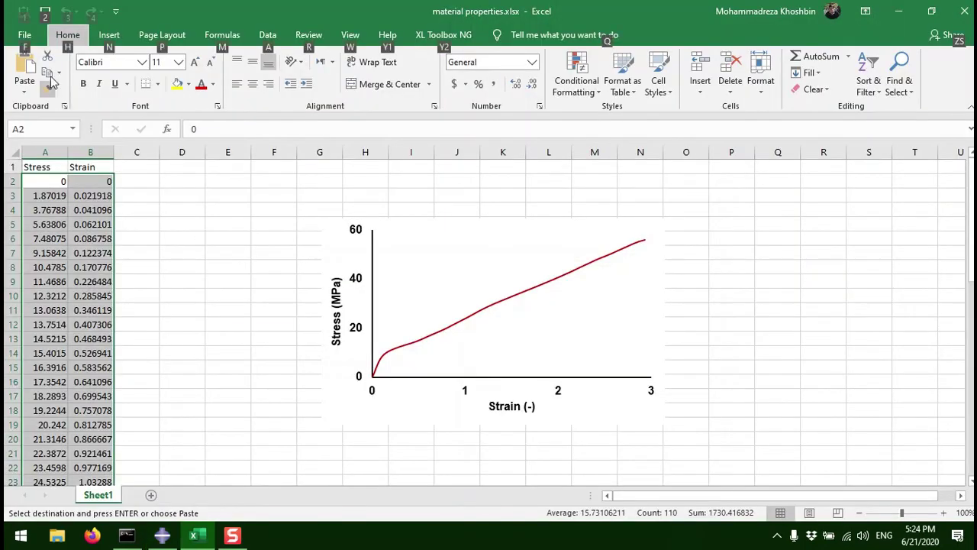
{"action": "key", "text": "alt+Tab"}
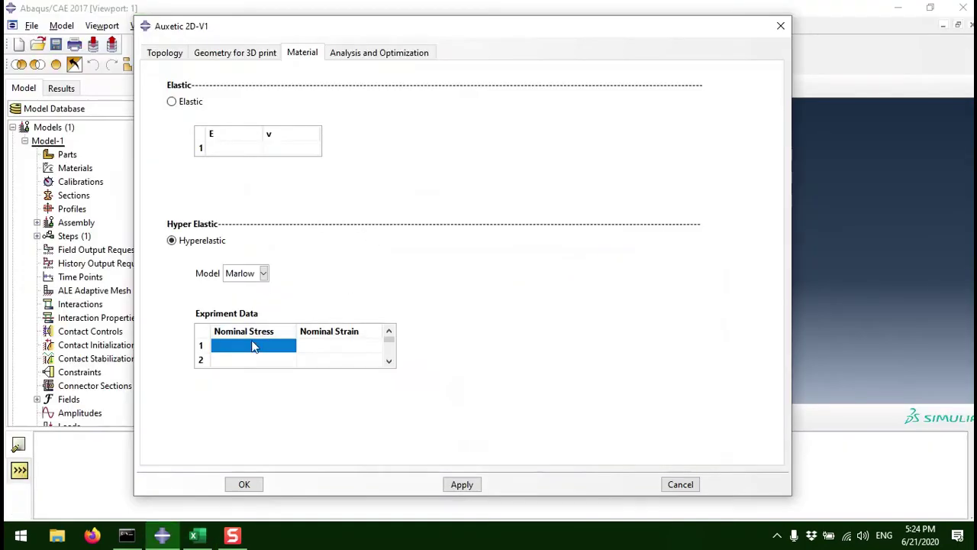
{"action": "right_click", "coordinate": [252, 345]}
{"action": "left_click", "coordinate": [271, 378]}
{"action": "left_click_drag", "start_coordinate": [390, 342], "coordinate": [401, 364]}
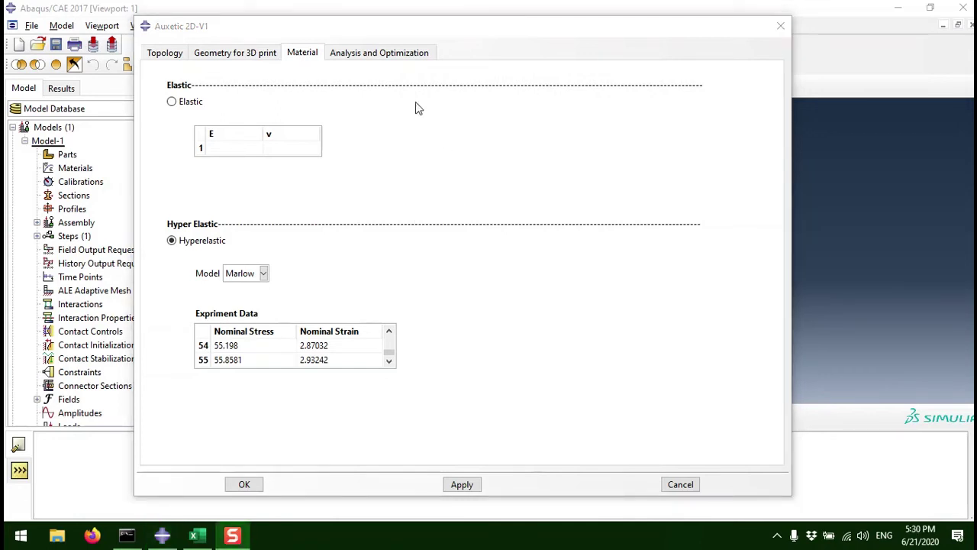
Step: Set the analysis to Modeling, Run, Post processing with loading in the y direction
{"action": "left_click", "coordinate": [403, 55]}
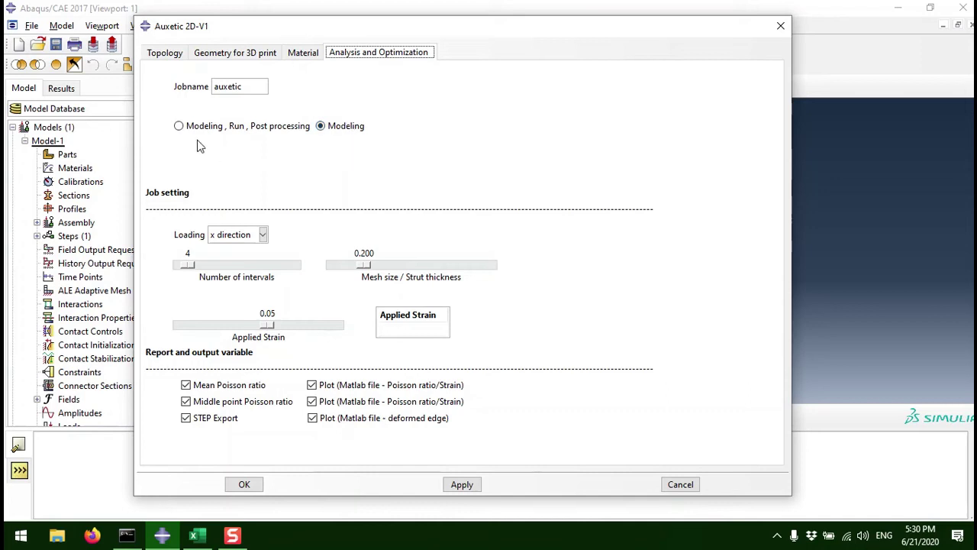
{"action": "left_click", "coordinate": [179, 127]}
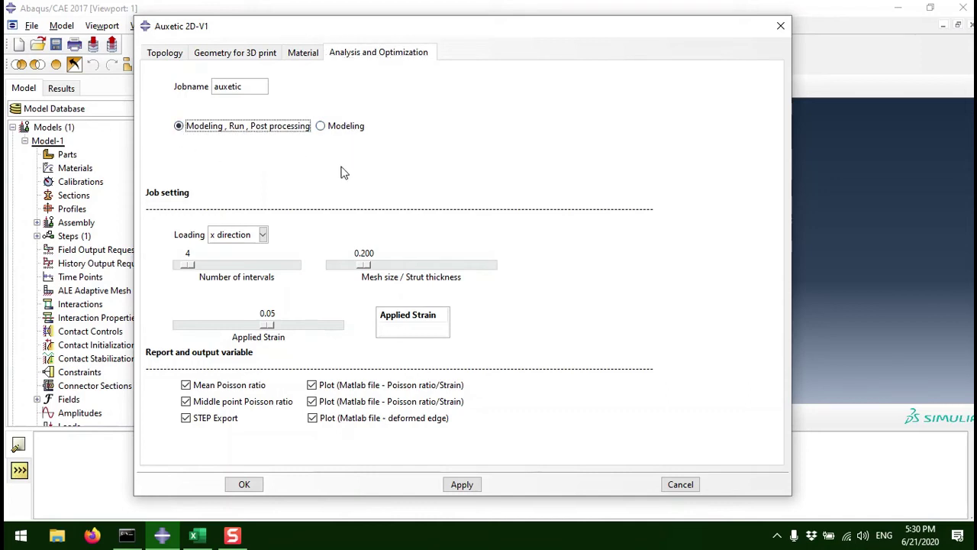
{"action": "left_click", "coordinate": [260, 237]}
{"action": "left_click", "coordinate": [256, 264]}
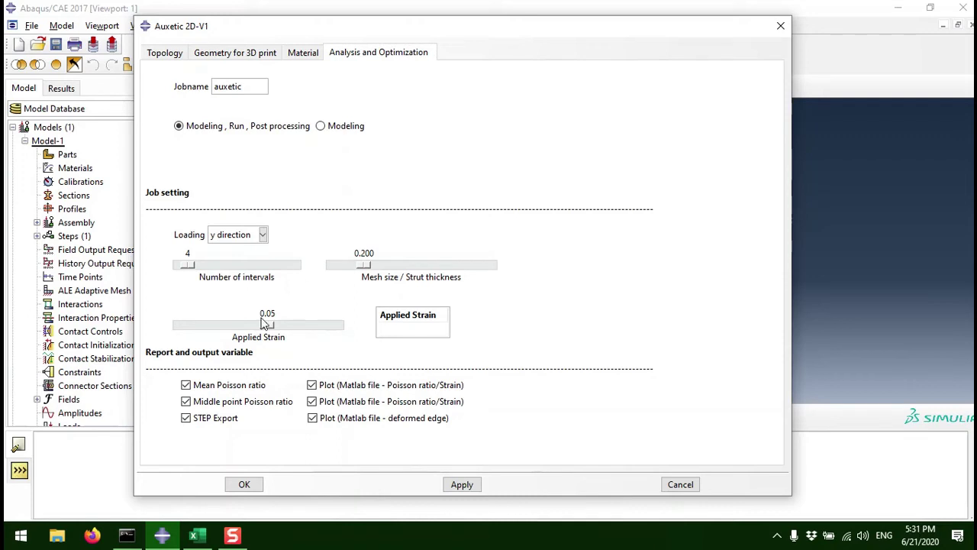
Step: Set the applied strain to 0.20 and run the auxetic job with the plug-in settings
{"action": "left_click_drag", "start_coordinate": [268, 325], "coordinate": [295, 333]}
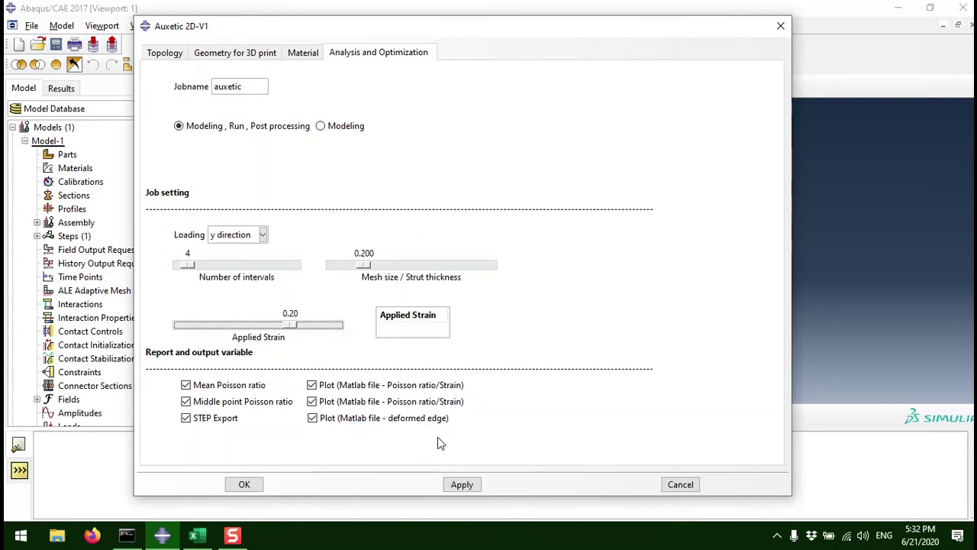
{"action": "left_click", "coordinate": [243, 485]}
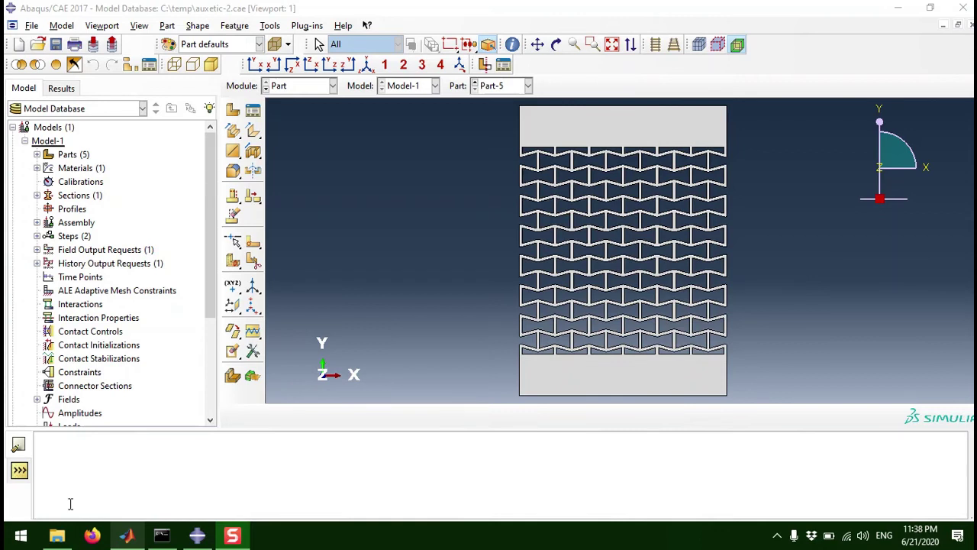
Step: Look through the generated files in the C:\temp folder and select the exported auxetic-2.stp
{"action": "left_click", "coordinate": [57, 535]}
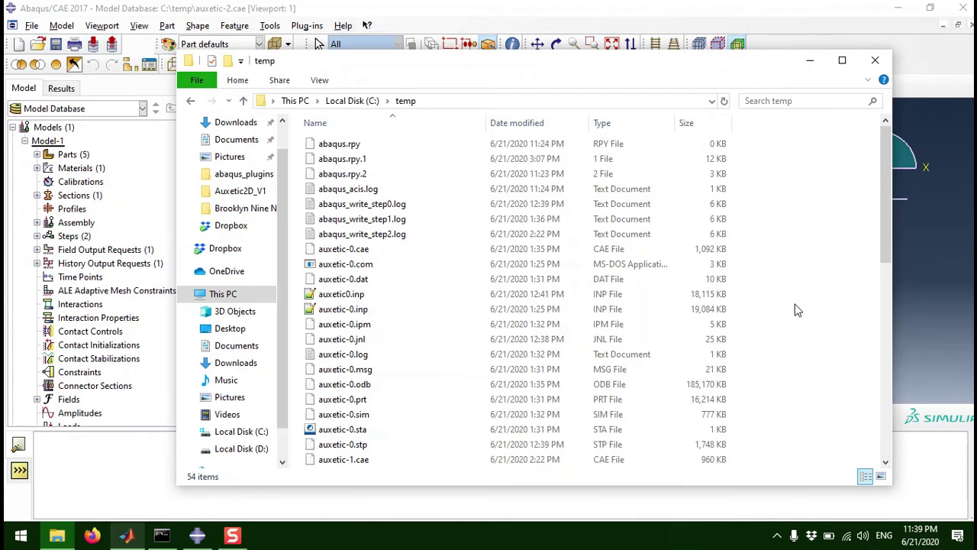
{"action": "scroll", "coordinate": [795, 309], "scroll_direction": "down", "scroll_amount": 7}
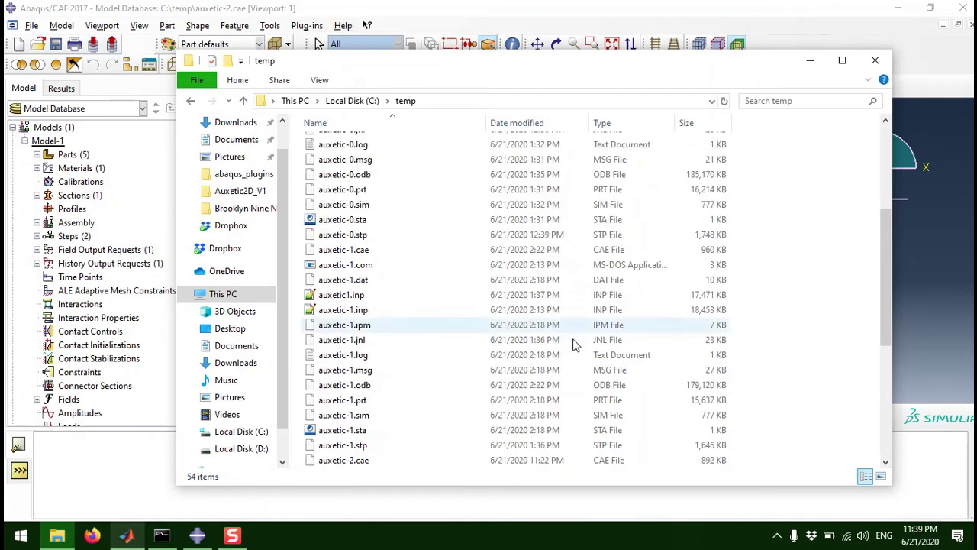
{"action": "scroll", "coordinate": [540, 352], "scroll_direction": "down", "scroll_amount": 2}
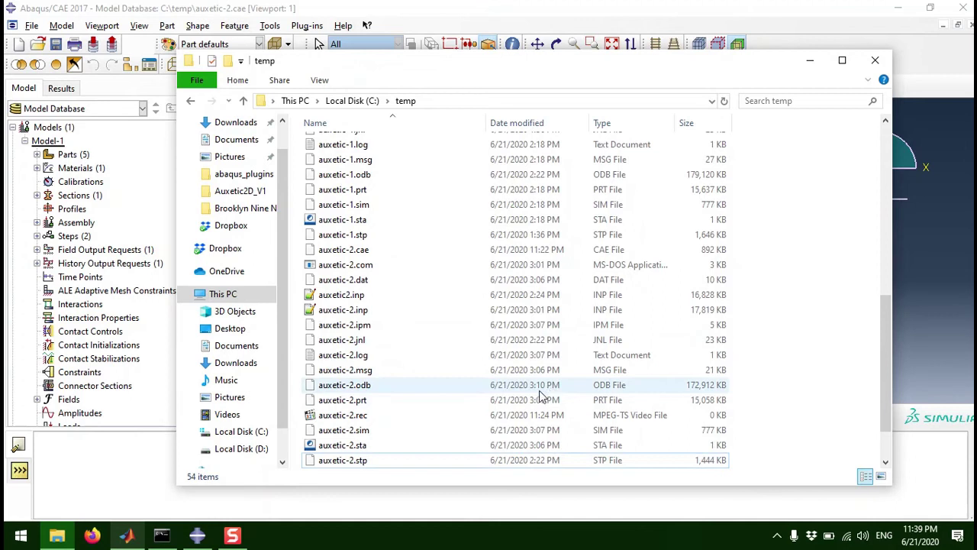
{"action": "left_click", "coordinate": [433, 463]}
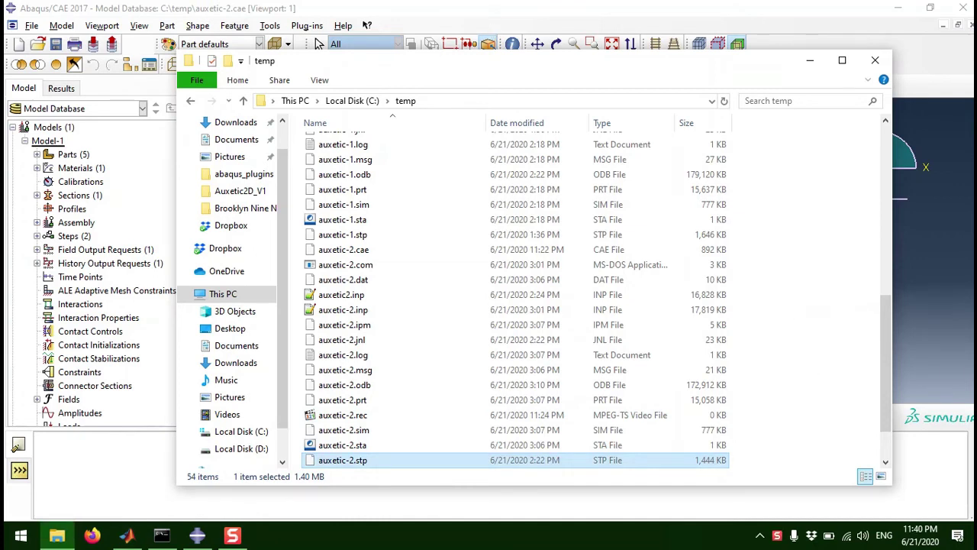
Step: Return to Abaqus/CAE and create a new model database without saving the changes to auxetic-2.cae
{"action": "left_click", "coordinate": [466, 12]}
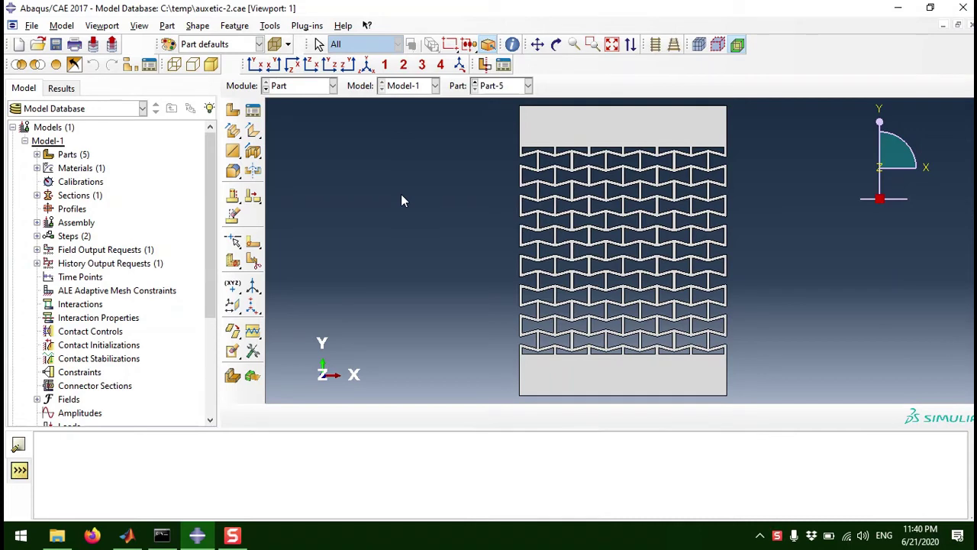
{"action": "left_click", "coordinate": [19, 45]}
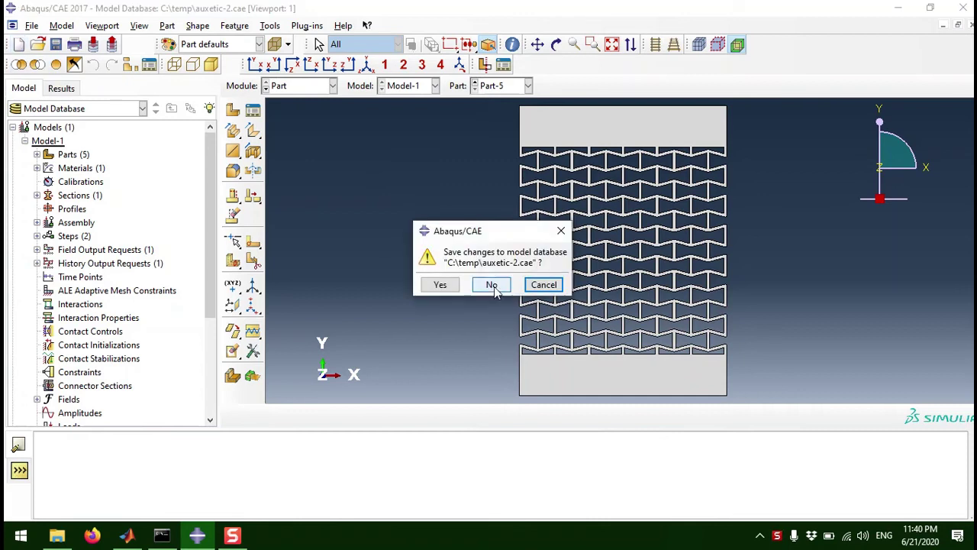
{"action": "left_click", "coordinate": [493, 283]}
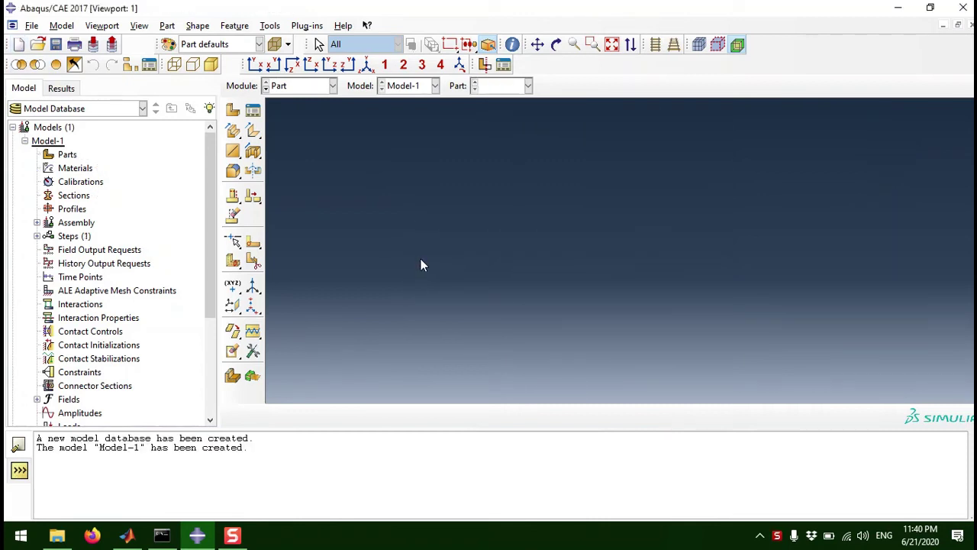
Step: Import auxetic-2.stp from the temp folder as a part, using the STEP file filter and the default import options
{"action": "left_click", "coordinate": [32, 26]}
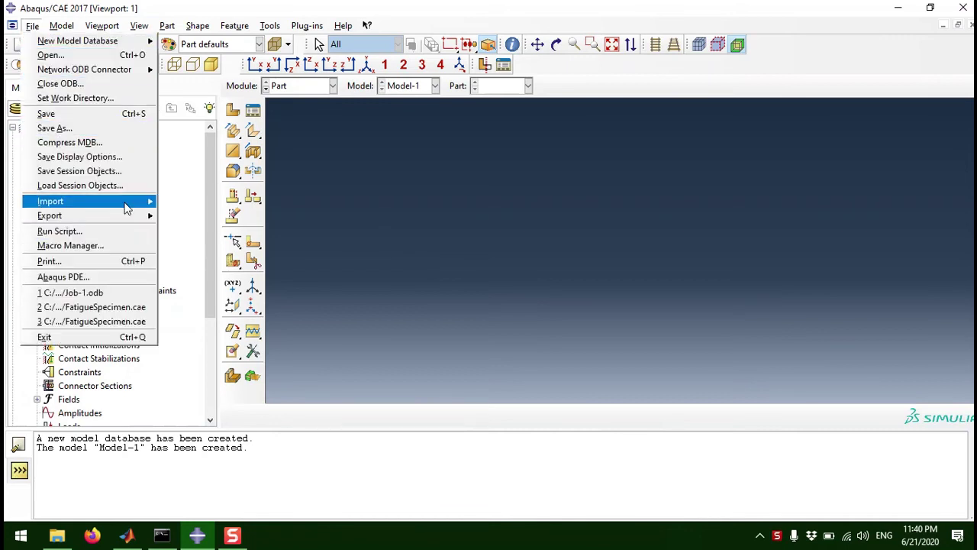
{"action": "mouse_move", "coordinate": [126, 205]}
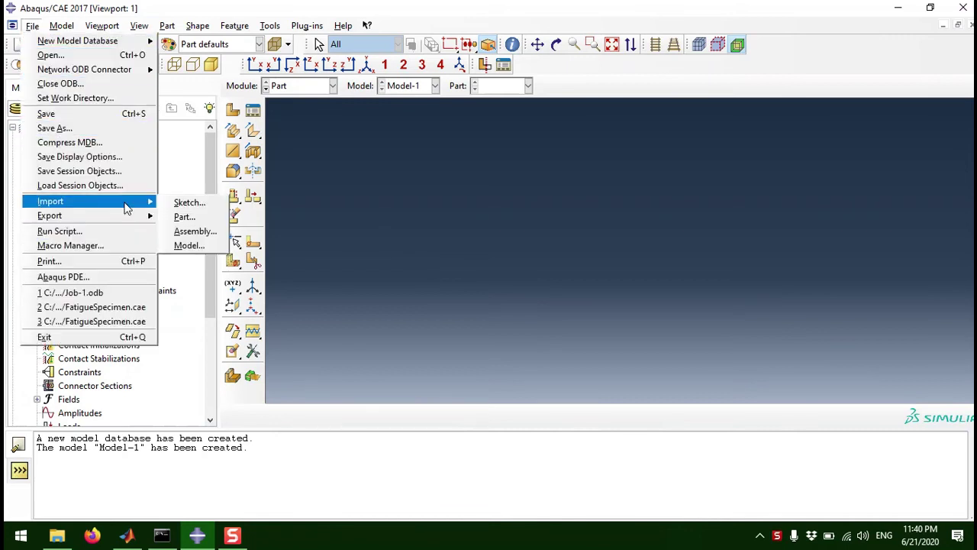
{"action": "left_click", "coordinate": [196, 215]}
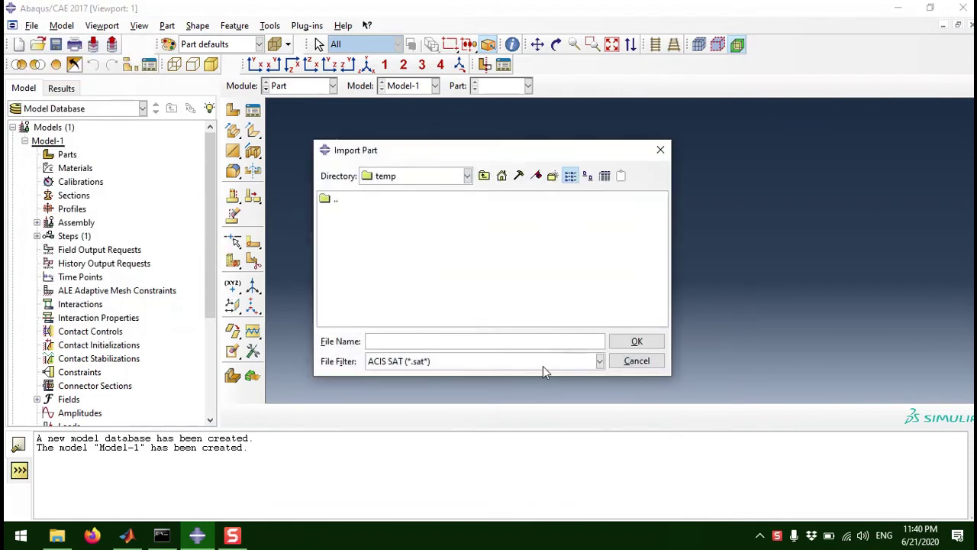
{"action": "left_click", "coordinate": [542, 366]}
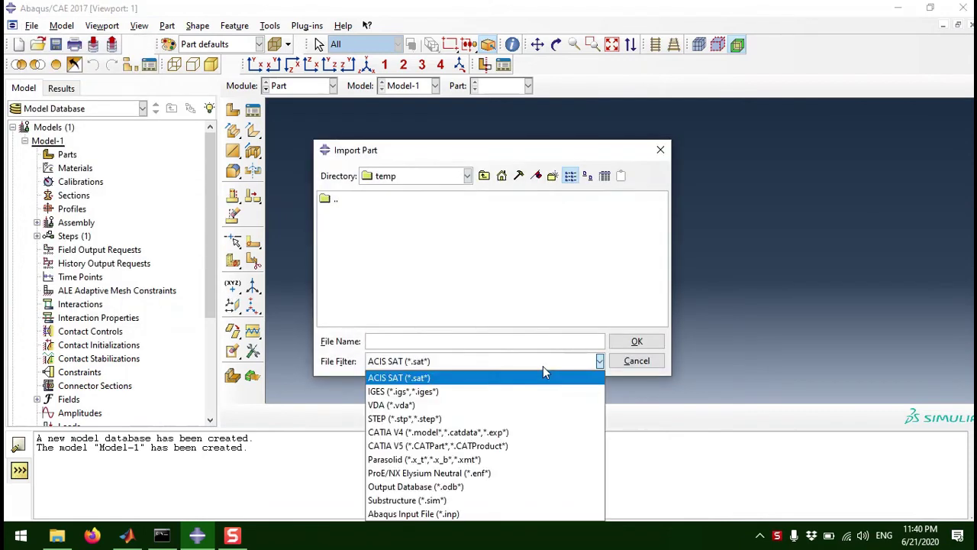
{"action": "left_click", "coordinate": [519, 419]}
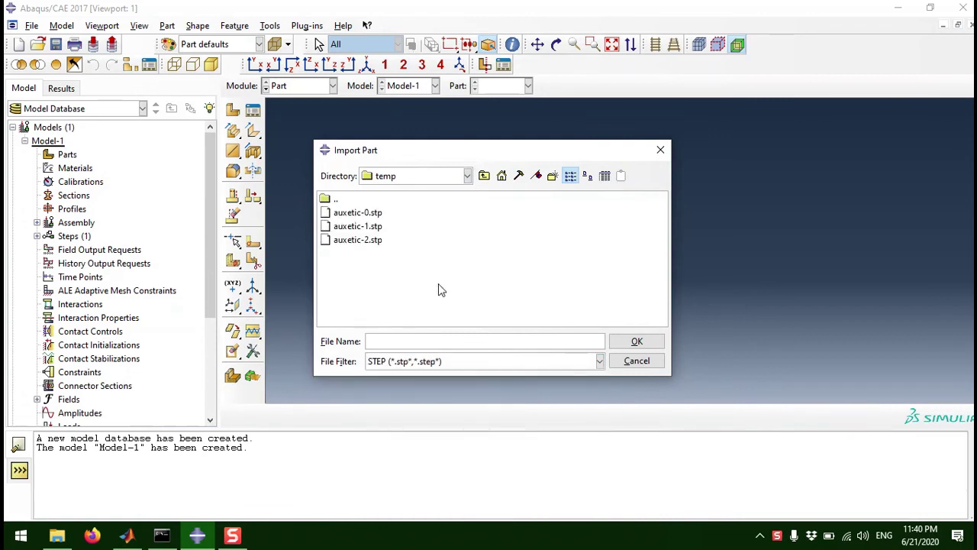
{"action": "double_click", "coordinate": [364, 241]}
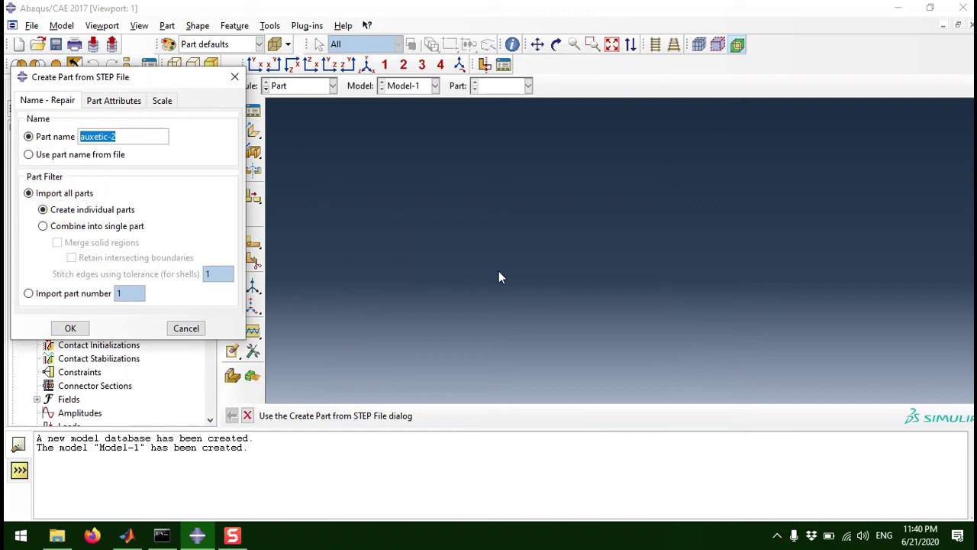
{"action": "left_click", "coordinate": [70, 328]}
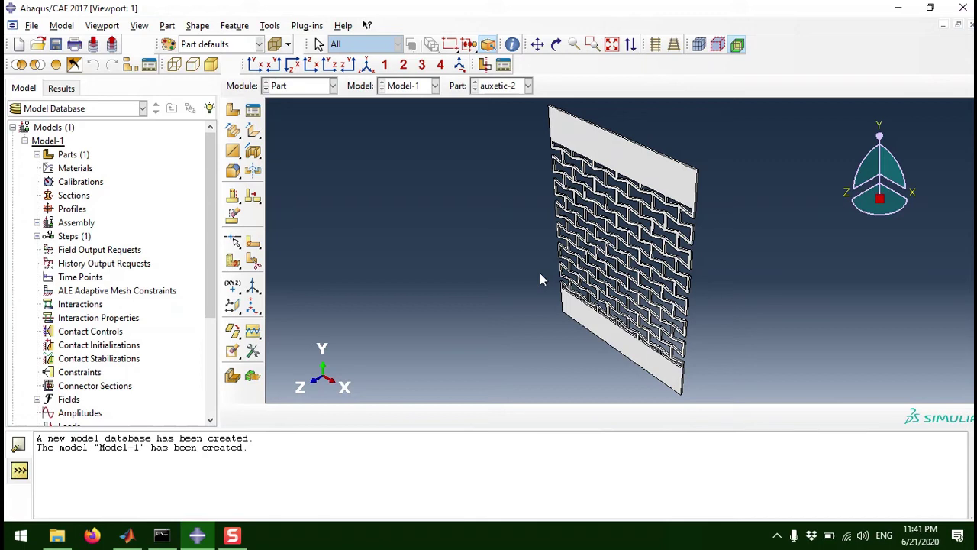
Step: Export the imported auxetic-2 part as an ASCII STL file under the suggested file name
{"action": "left_click", "coordinate": [311, 29]}
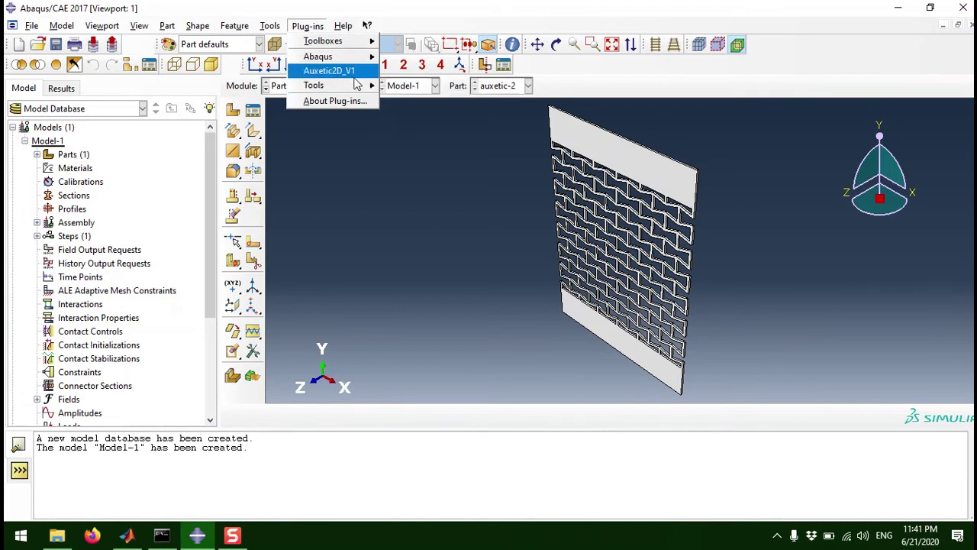
{"action": "mouse_move", "coordinate": [355, 85]}
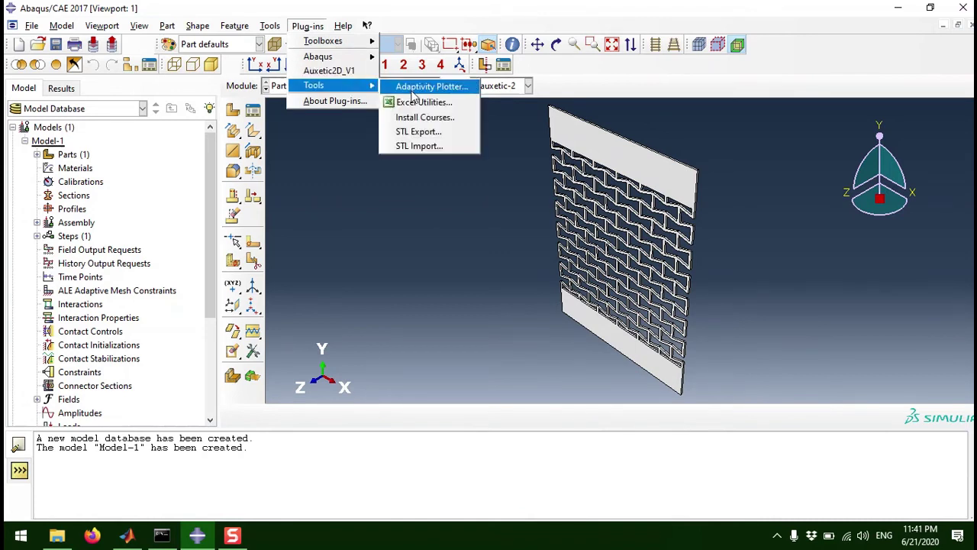
{"action": "left_click", "coordinate": [418, 133]}
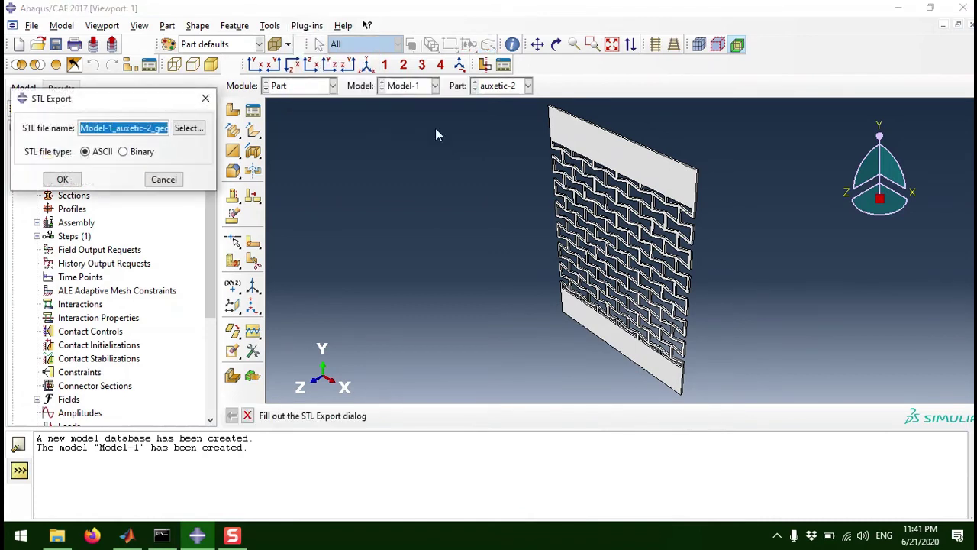
{"action": "left_click", "coordinate": [63, 179]}
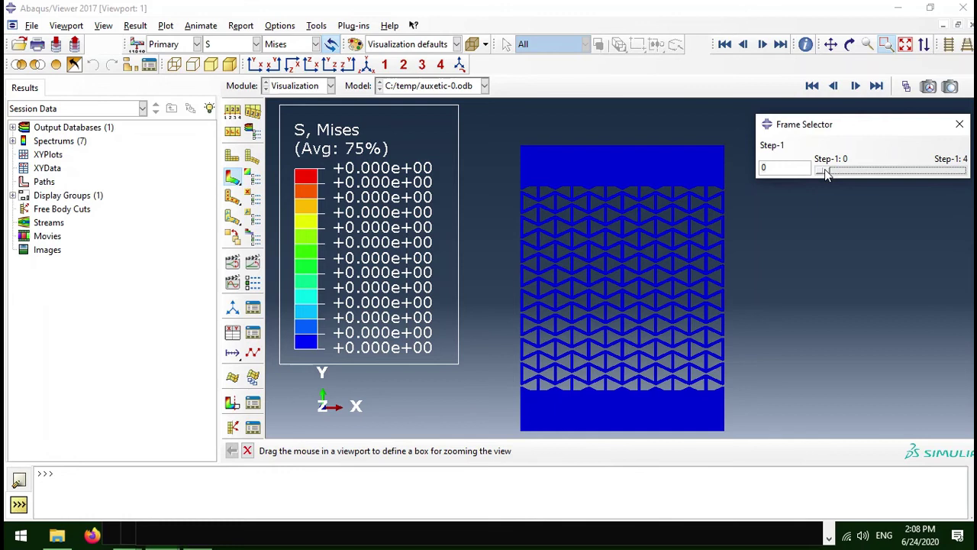
Step: Step through frames 1 to 4 of Step-1 in auxetic-0.odb to view the Mises stress on the deforming lattice
{"action": "left_click", "coordinate": [824, 168]}
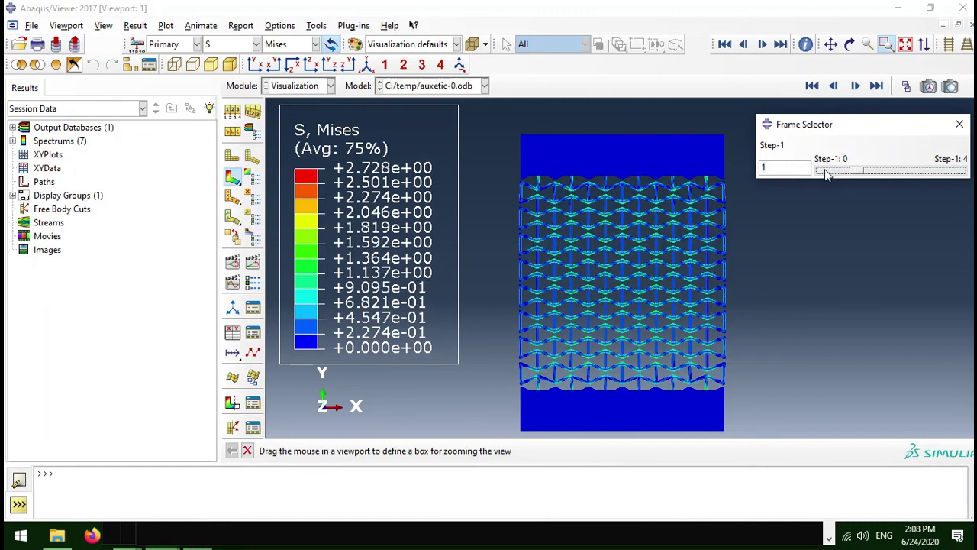
{"action": "key", "text": "Right"}
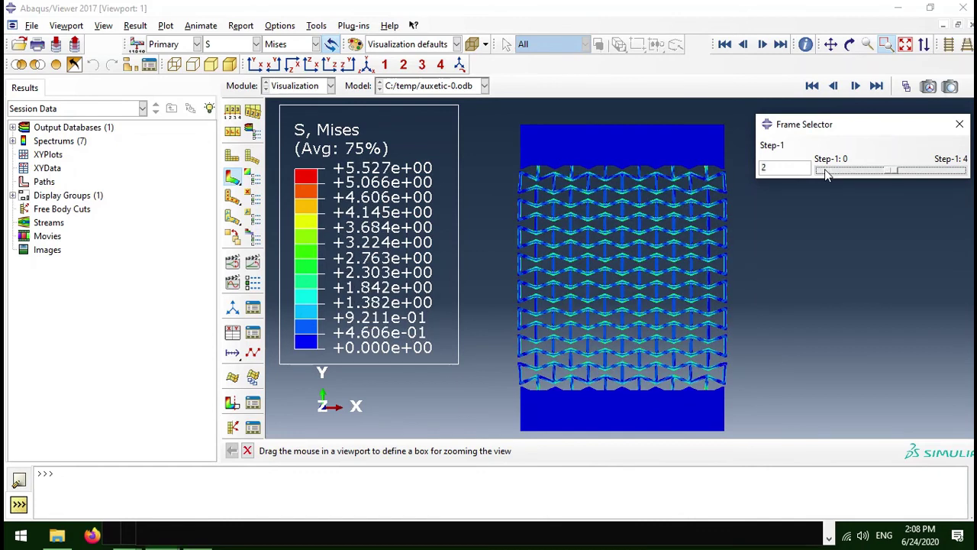
{"action": "key", "text": "Right"}
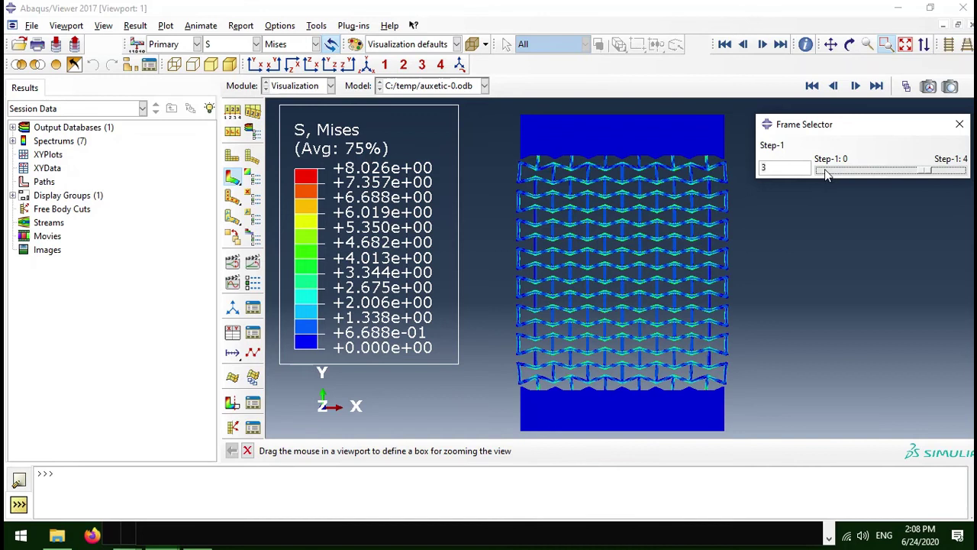
{"action": "key", "text": "Right"}
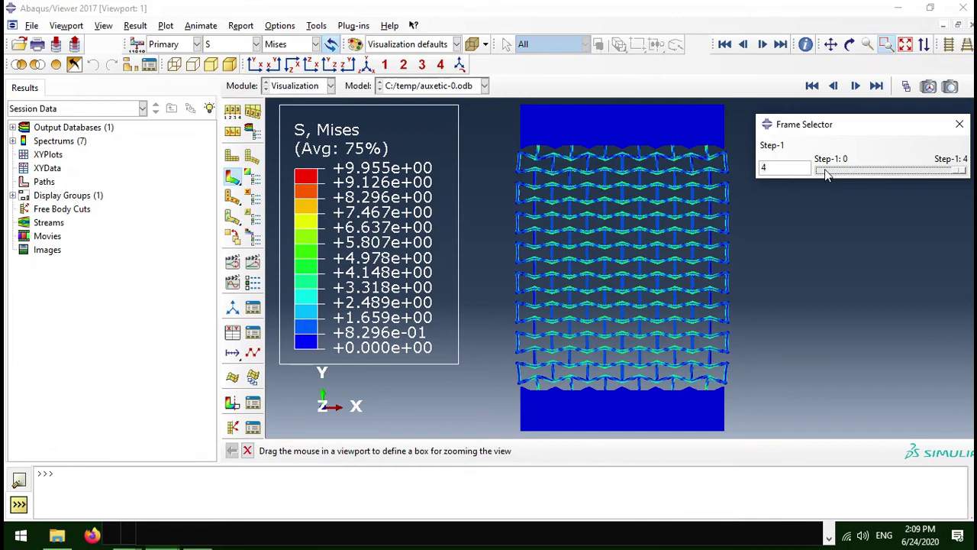
Step: Examine the lower-left corner of the auxetic-0 lattice up close, replaying the Step-1 deformation from frame 0 to 4
{"action": "left_click_drag", "start_coordinate": [502, 400], "coordinate": [600, 332]}
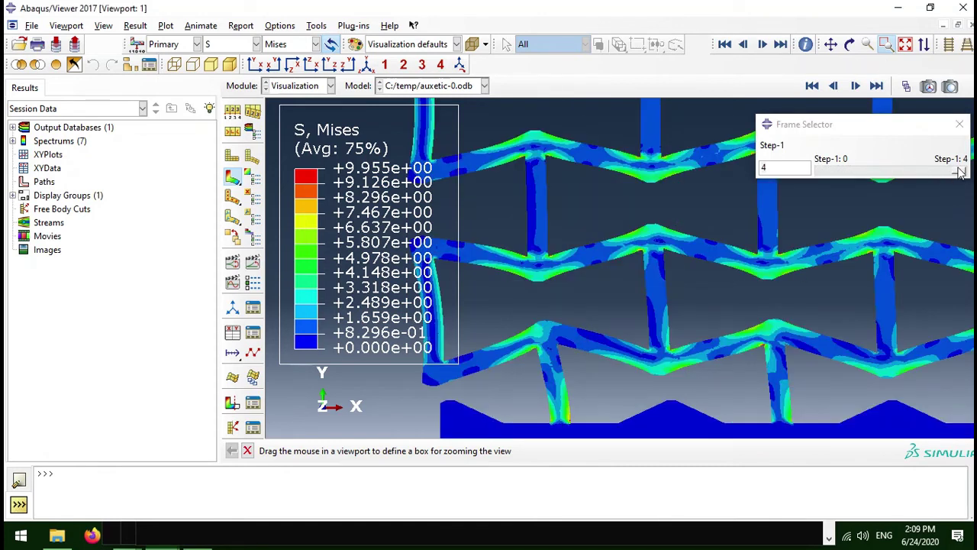
{"action": "left_click_drag", "start_coordinate": [958, 171], "coordinate": [816, 176]}
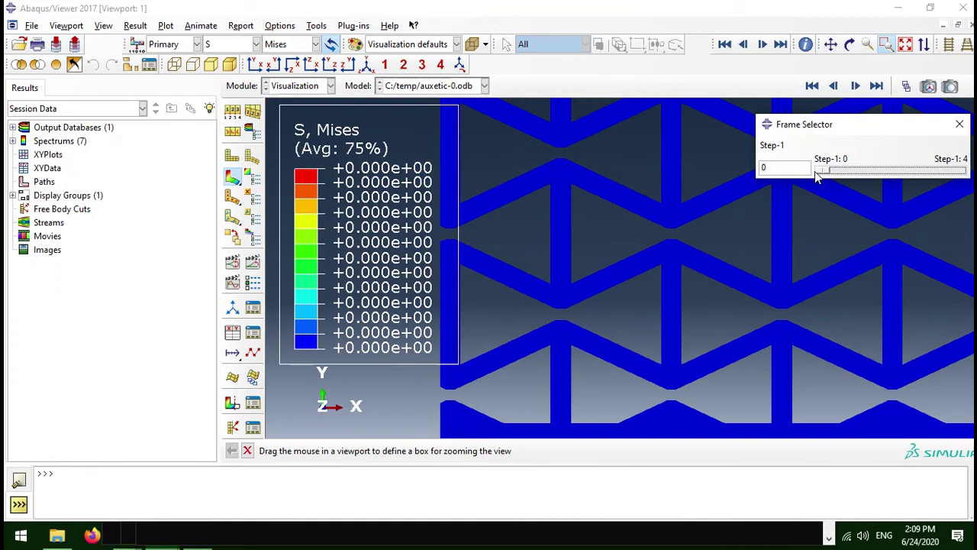
{"action": "key", "text": "Right"}
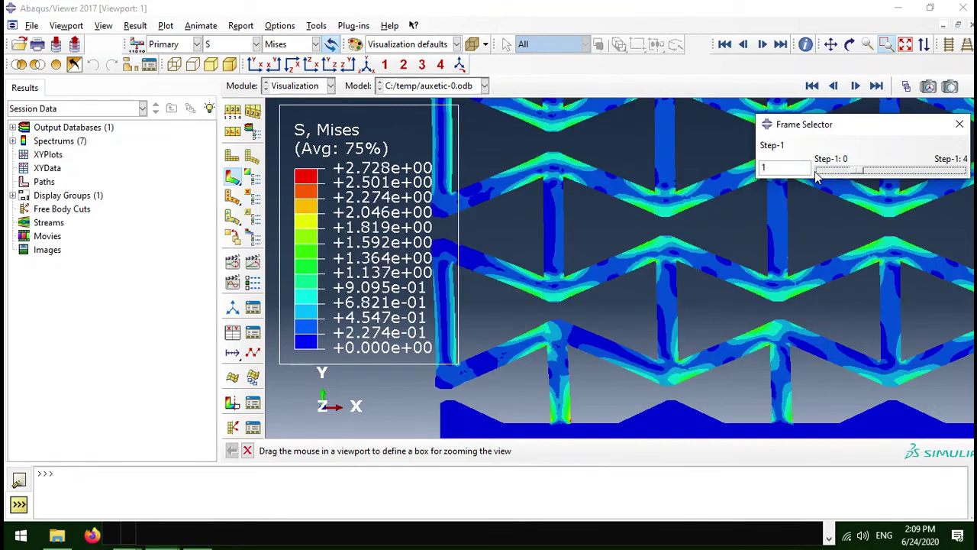
{"action": "key", "text": "Right"}
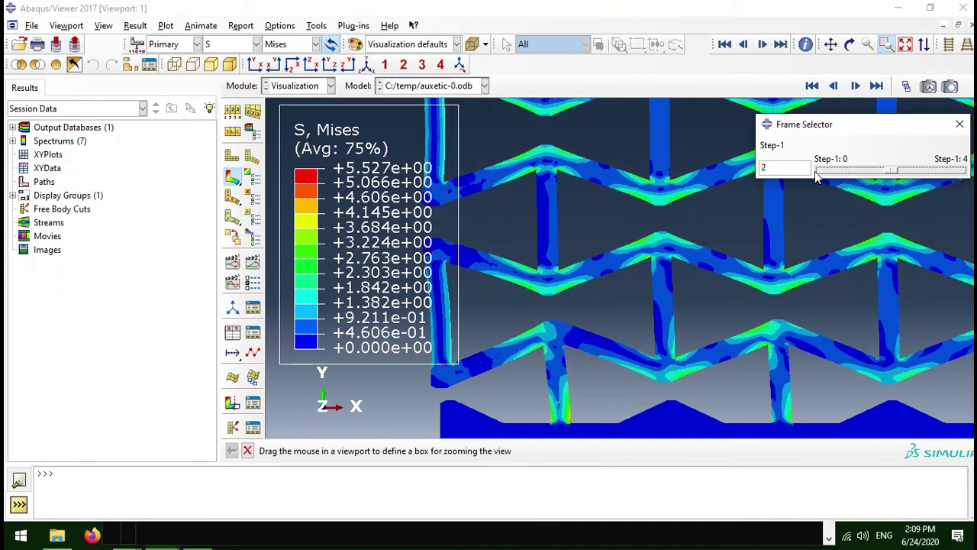
{"action": "key", "text": "Right"}
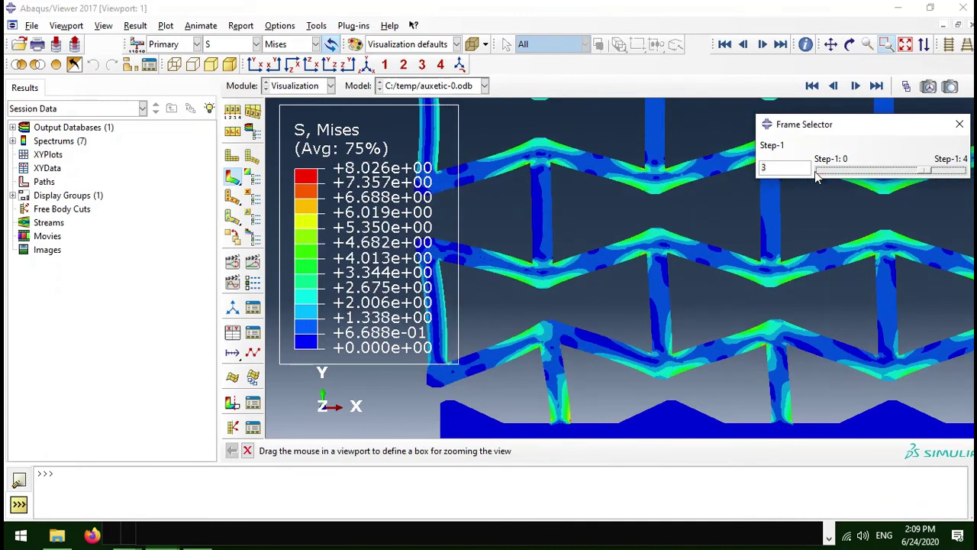
{"action": "key", "text": "Right"}
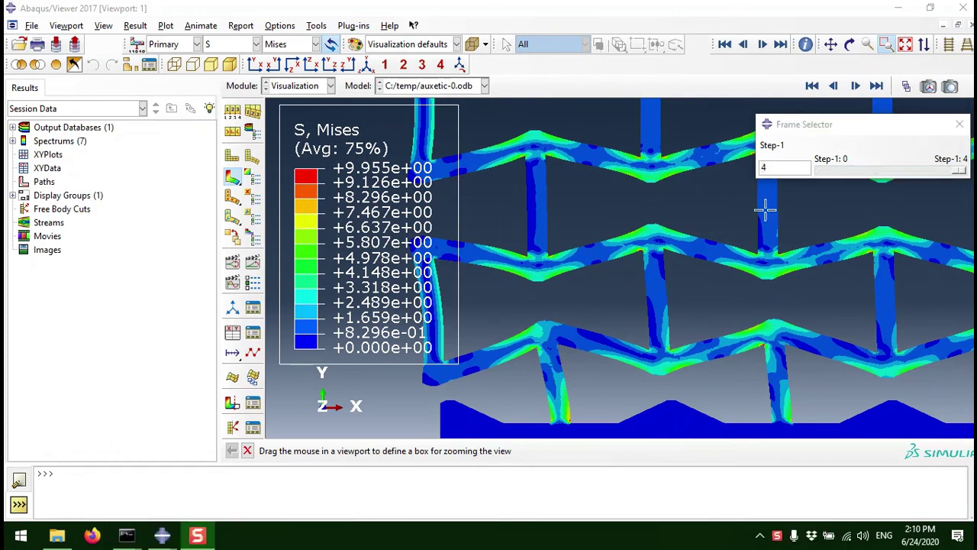
Step: Switch to the viewer session showing auxetic-1.odb and step through Step-1 frames 1 to 4 of the Mises stress
{"action": "mouse_move", "coordinate": [175, 546]}
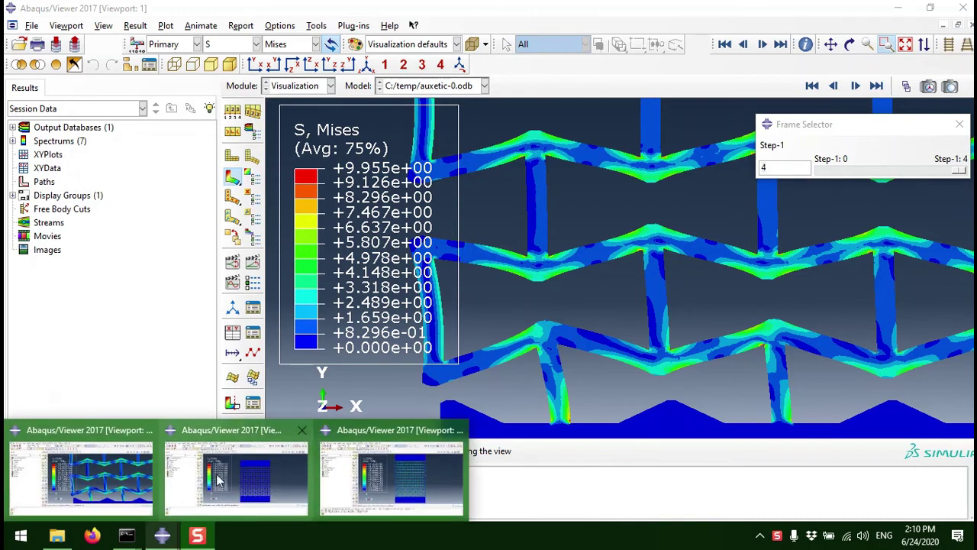
{"action": "mouse_move", "coordinate": [220, 480]}
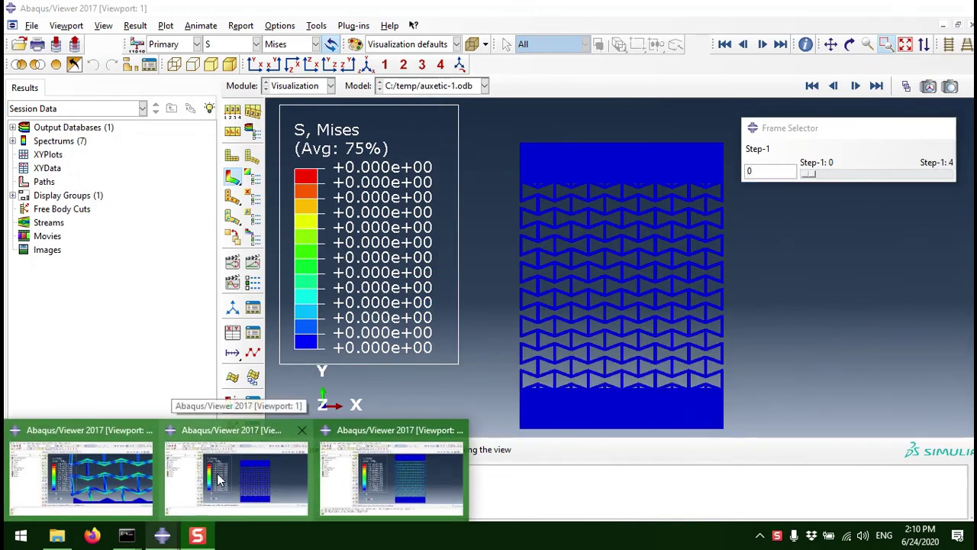
{"action": "left_click", "coordinate": [221, 479]}
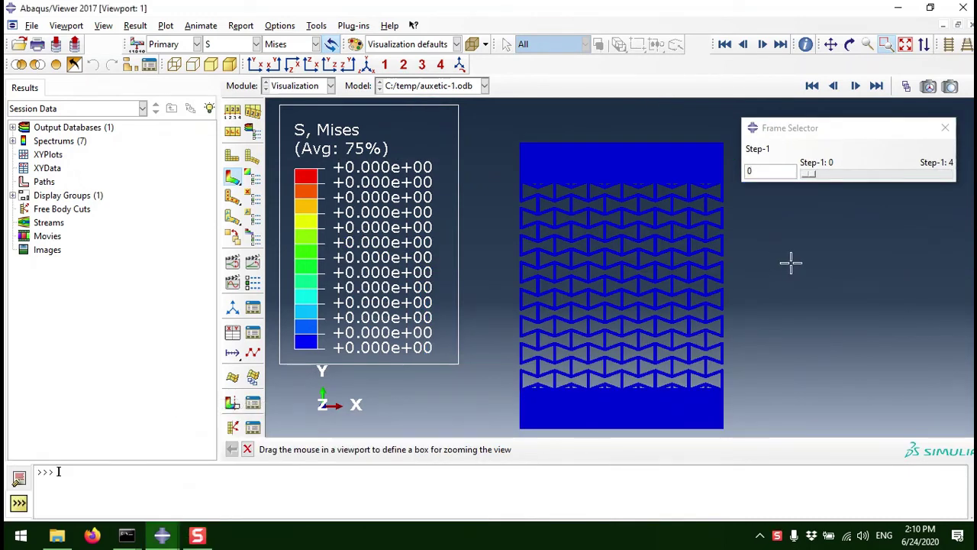
{"action": "left_click", "coordinate": [809, 175]}
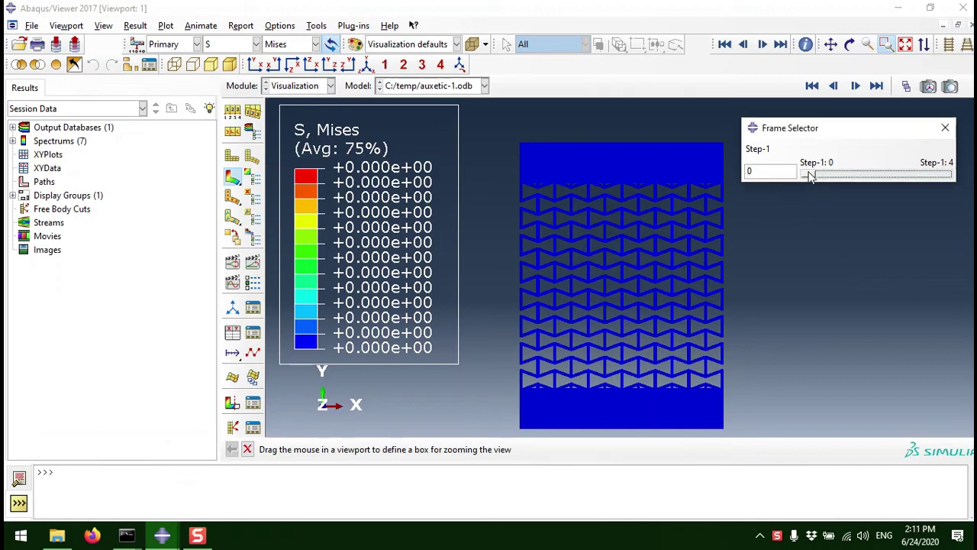
{"action": "key", "text": "Right"}
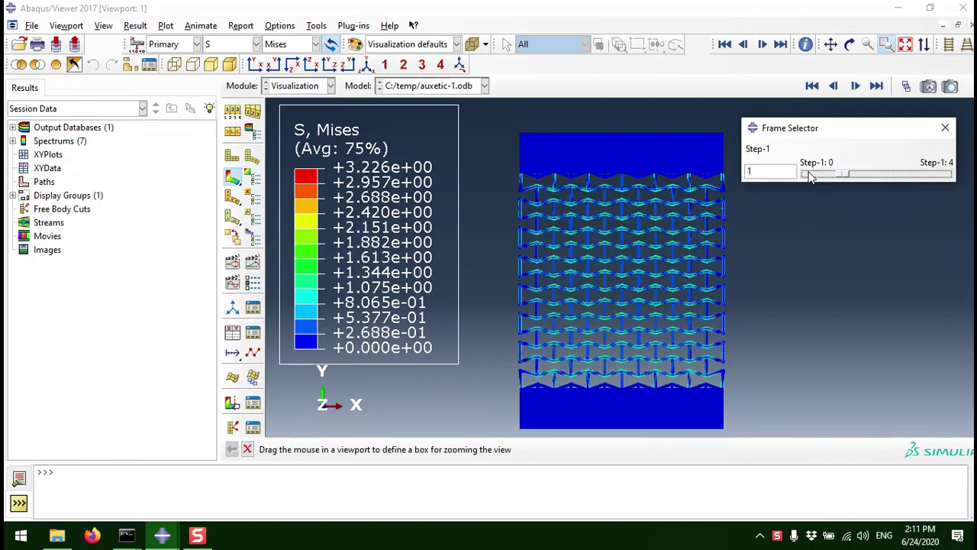
{"action": "key", "text": "Right"}
{"action": "key", "text": "Right"}
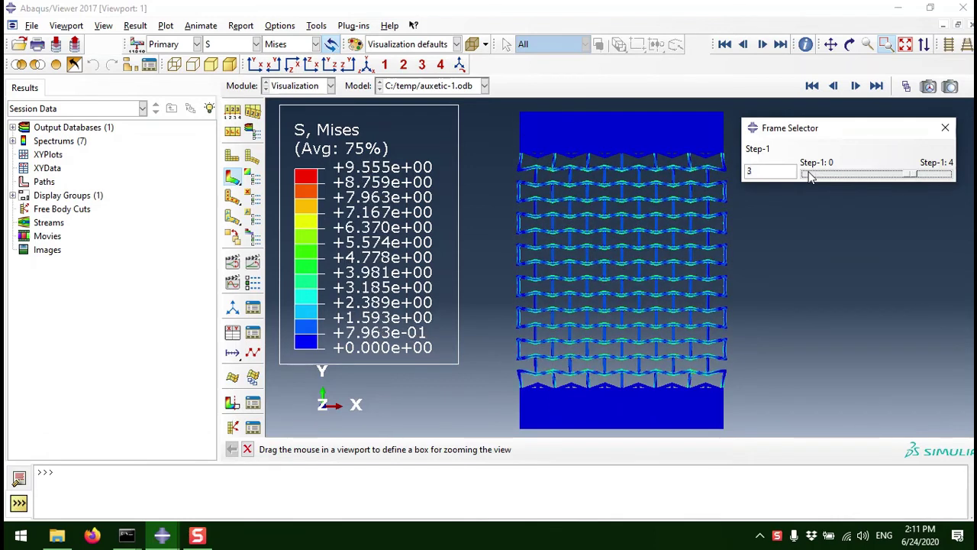
{"action": "key", "text": "Right"}
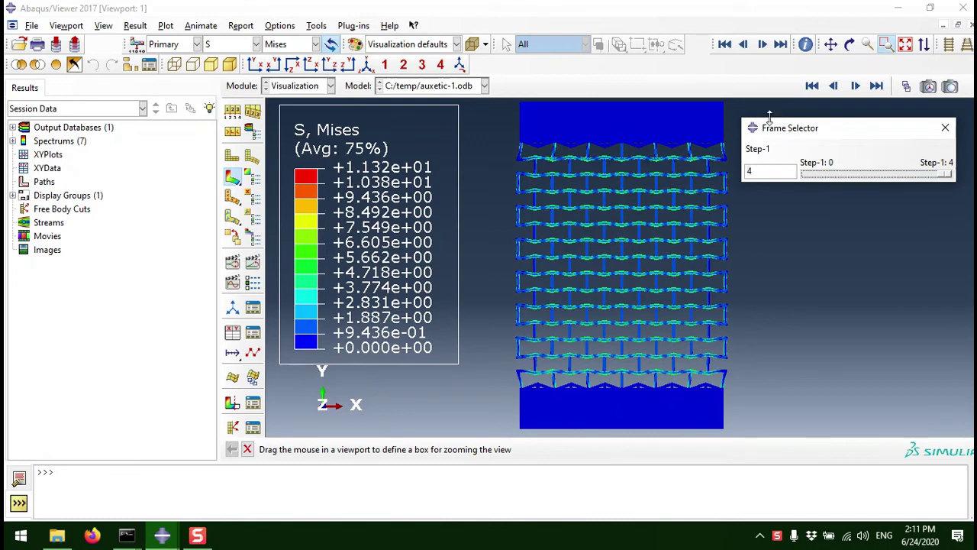
Step: Examine the lower-left corner of the auxetic-1 lattice up close, replaying Step-1 from frame 0 to 4, and restore the full view
{"action": "left_click_drag", "start_coordinate": [514, 392], "coordinate": [594, 296]}
{"action": "left_click_drag", "start_coordinate": [945, 174], "coordinate": [805, 173]}
{"action": "key", "text": "Right"}
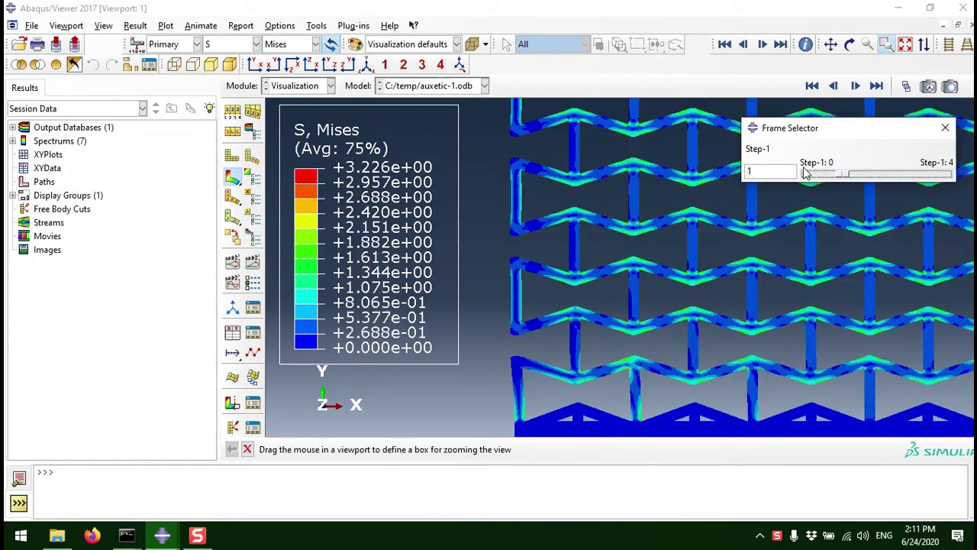
{"action": "key", "text": "Right"}
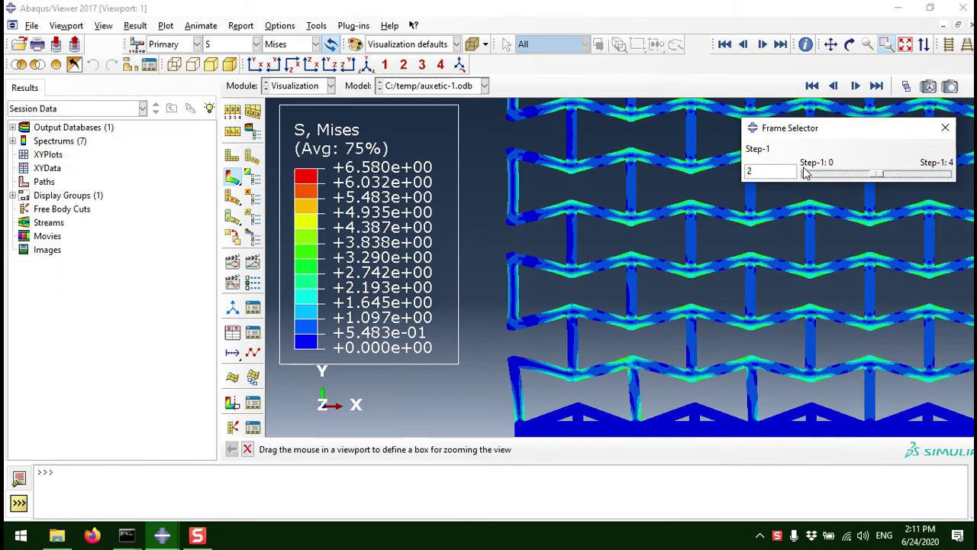
{"action": "key", "text": "Right"}
{"action": "key", "text": "Right"}
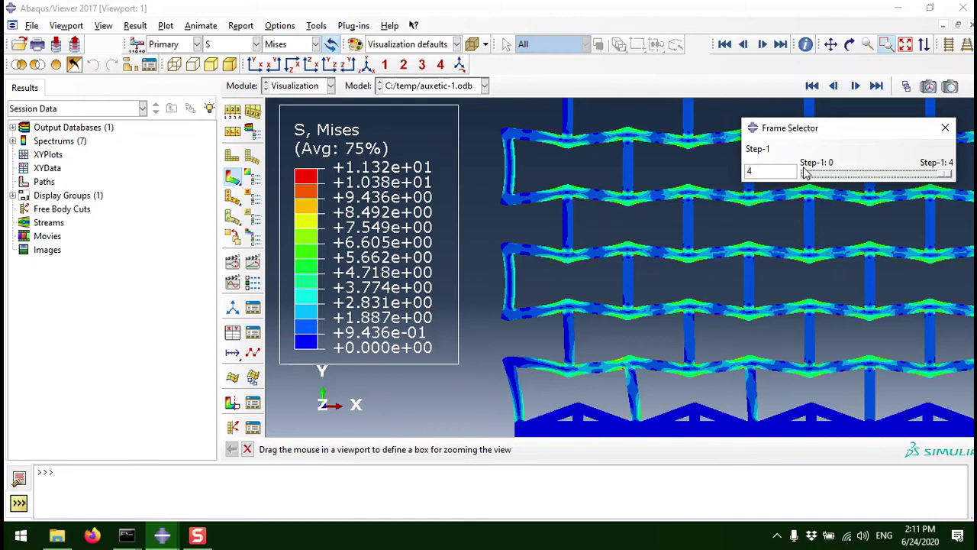
{"action": "left_click", "coordinate": [906, 47]}
{"action": "left_click", "coordinate": [906, 47]}
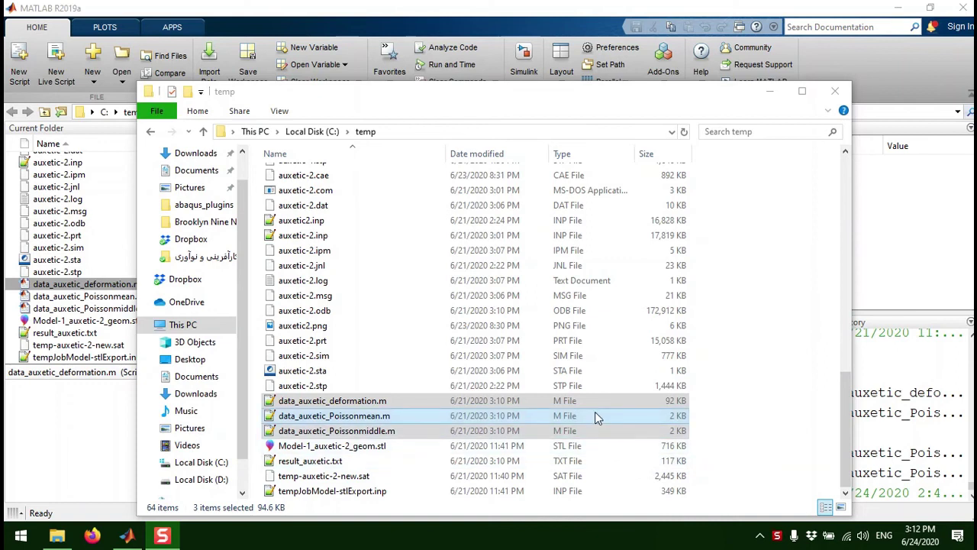
Step: Switch to MATLAB and run the data_auxetic_deformation.m script from the C:\temp folder
{"action": "left_click", "coordinate": [471, 33]}
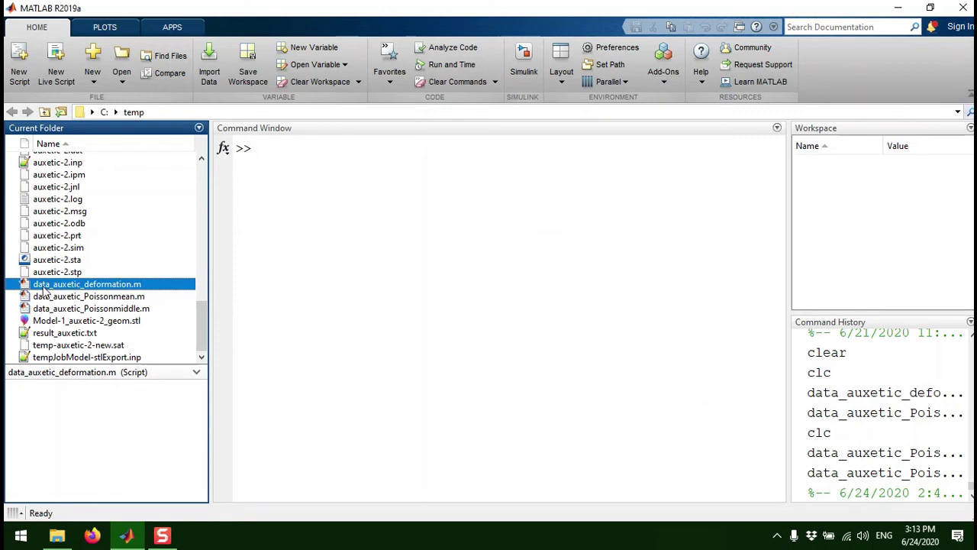
{"action": "right_click", "coordinate": [109, 285]}
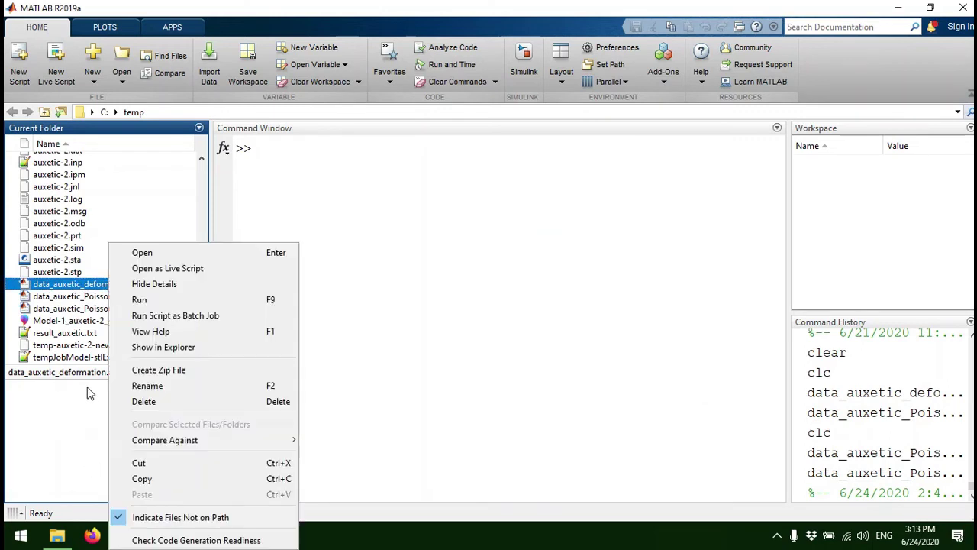
{"action": "left_click", "coordinate": [280, 299]}
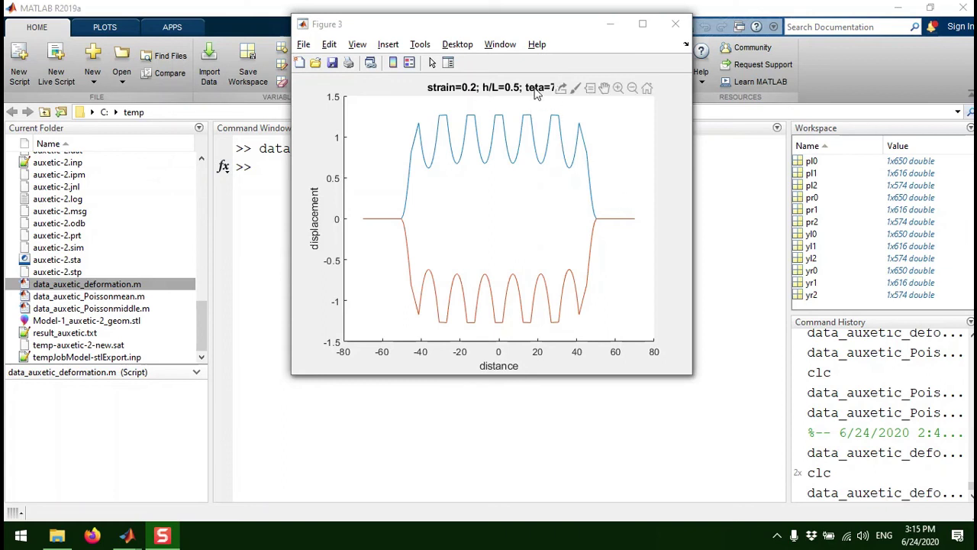
Step: Compare the displacement-distance figures for teta 65, 70 and 75 side by side and close all three
{"action": "left_click_drag", "start_coordinate": [480, 26], "coordinate": [200, 159]}
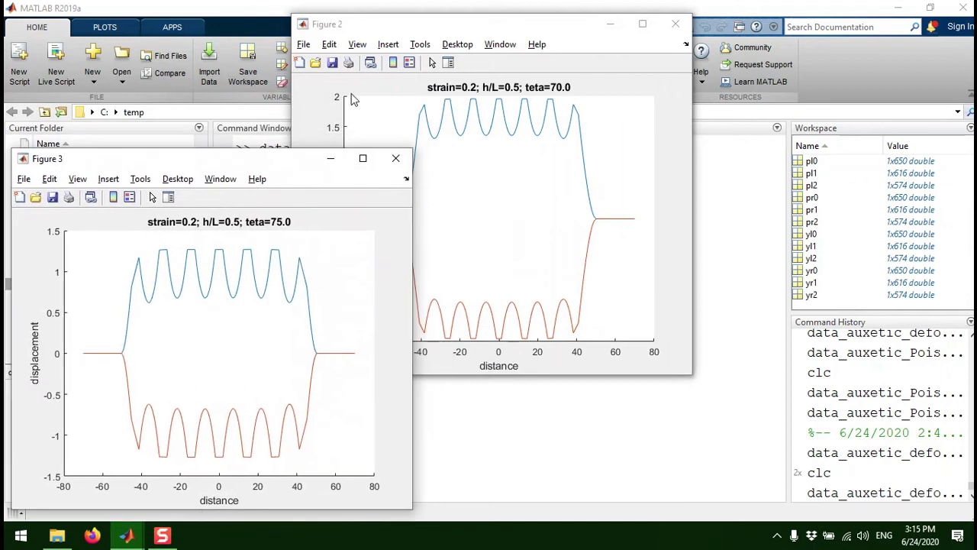
{"action": "left_click_drag", "start_coordinate": [471, 25], "coordinate": [745, 185]}
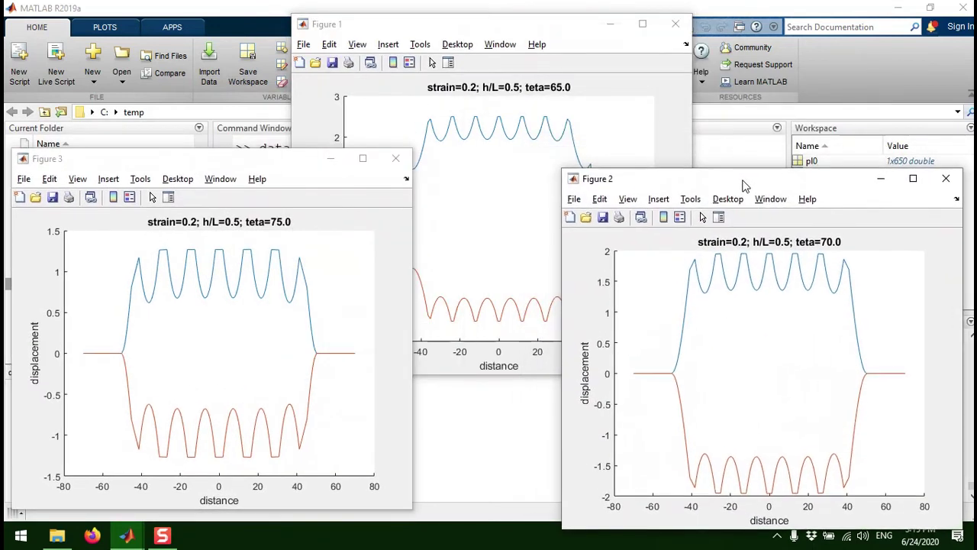
{"action": "left_click", "coordinate": [491, 29]}
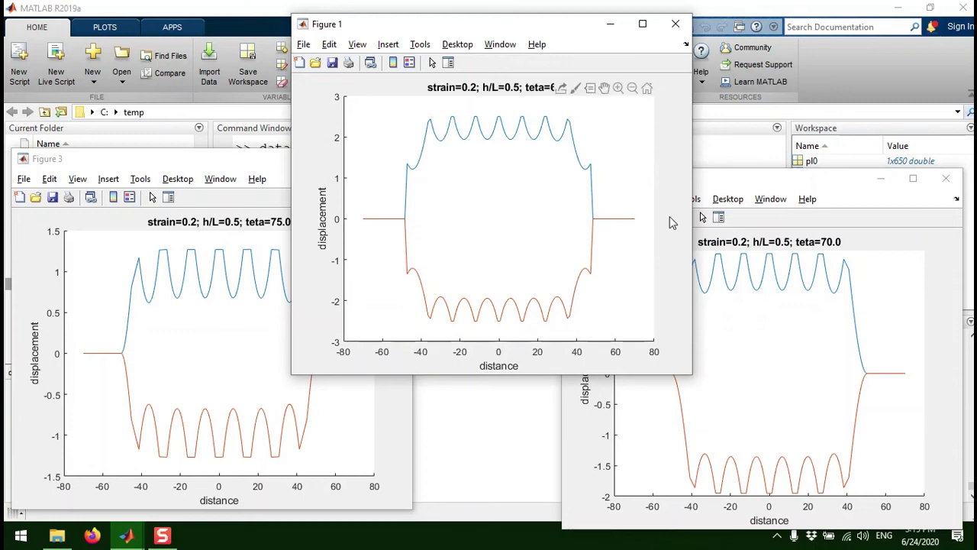
{"action": "left_click", "coordinate": [714, 183]}
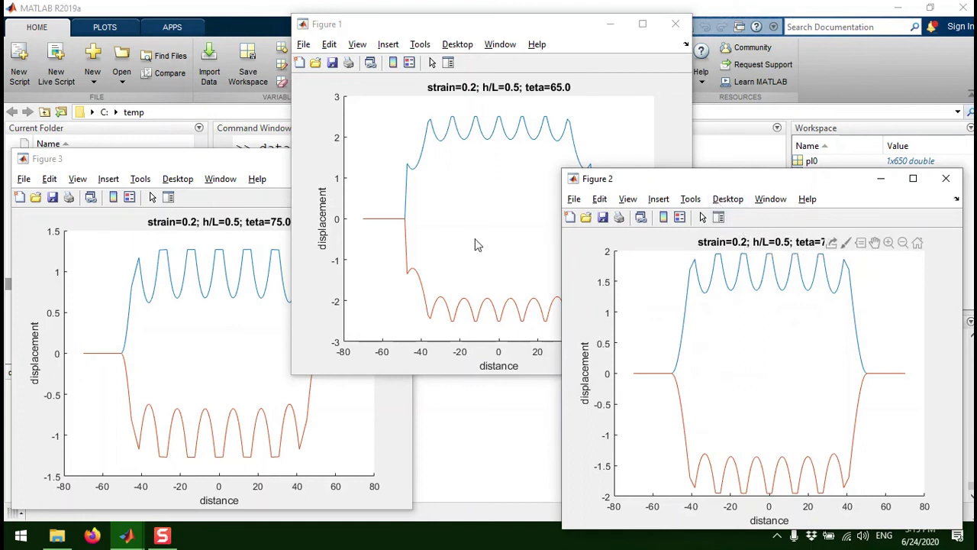
{"action": "left_click", "coordinate": [248, 162]}
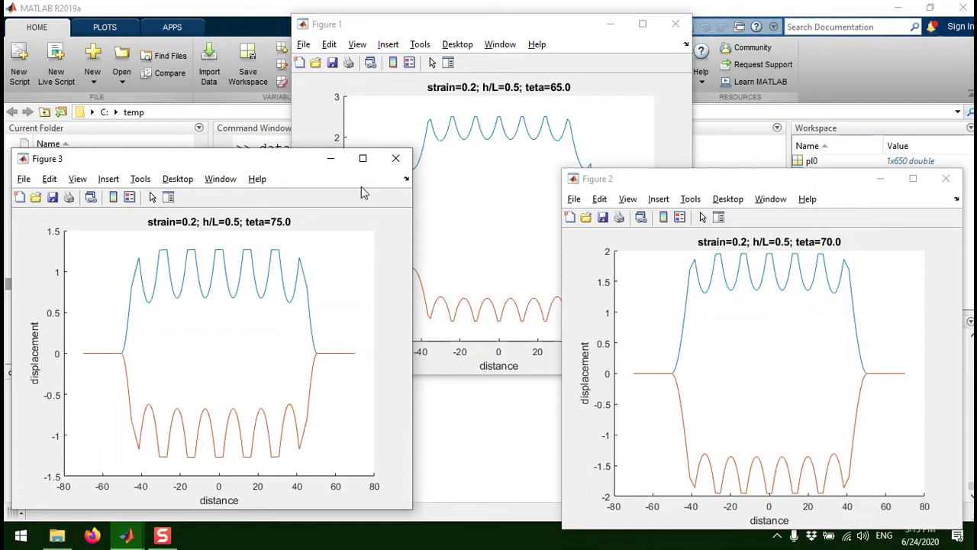
{"action": "left_click", "coordinate": [396, 158]}
{"action": "left_click", "coordinate": [945, 178]}
{"action": "left_click", "coordinate": [675, 24]}
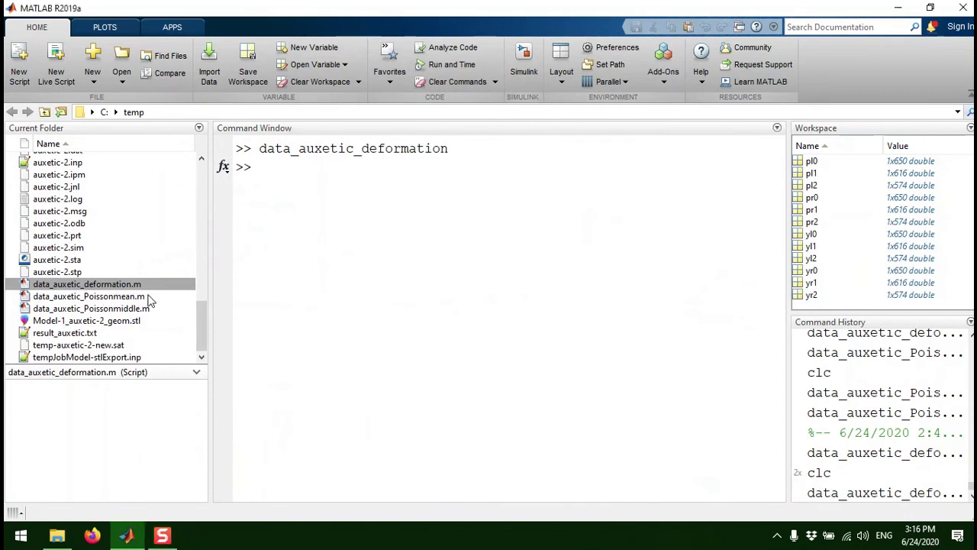
Step: Run the data_auxetic_Poissonmean.m script from the current folder
{"action": "left_click", "coordinate": [115, 297]}
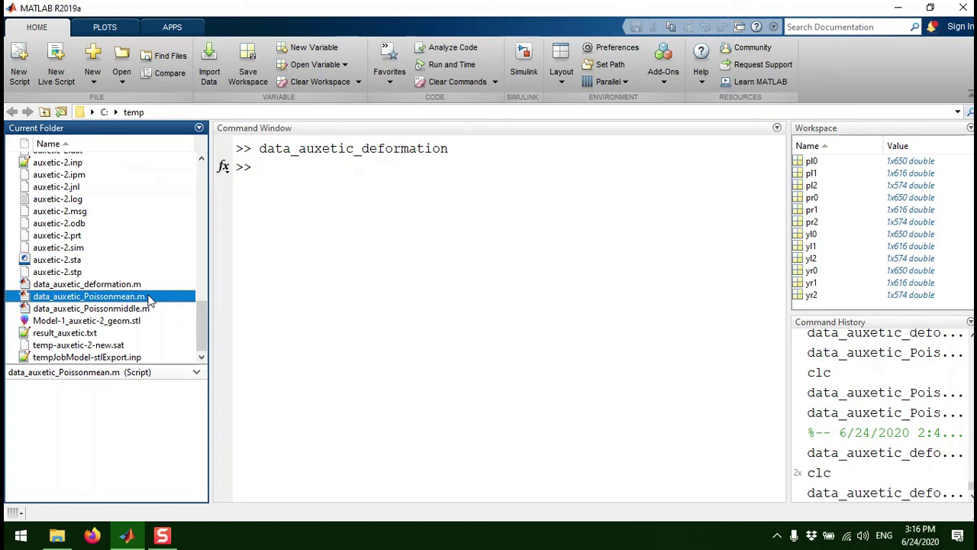
{"action": "right_click", "coordinate": [150, 300]}
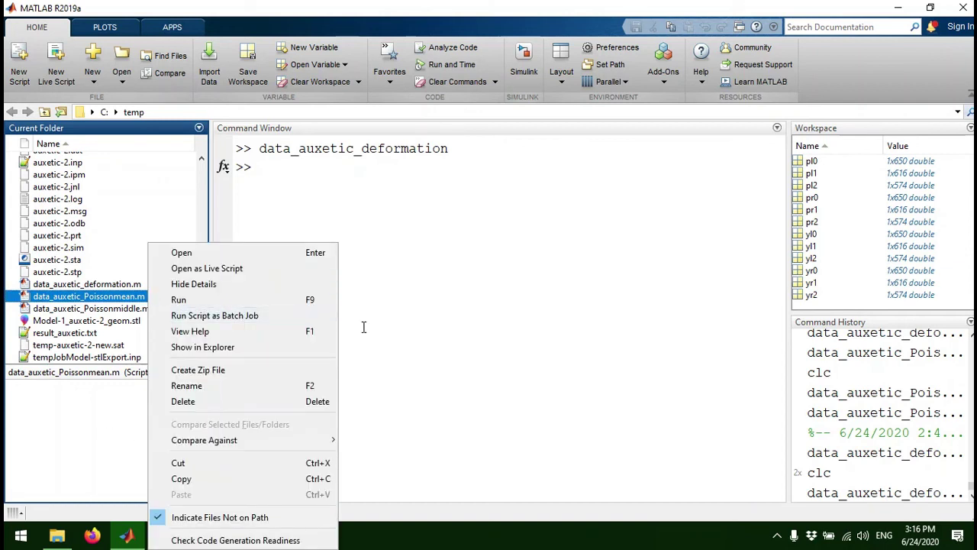
{"action": "left_click", "coordinate": [326, 300]}
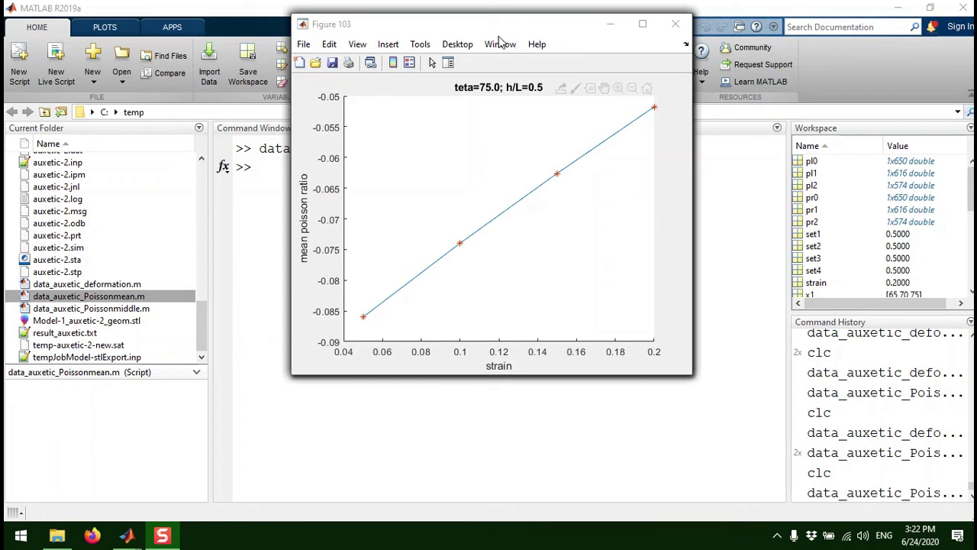
Step: Compare the figures of mean Poisson ratio against strain for teta 65, 70 and 75 side by side and close all three
{"action": "left_click_drag", "start_coordinate": [497, 28], "coordinate": [791, 183]}
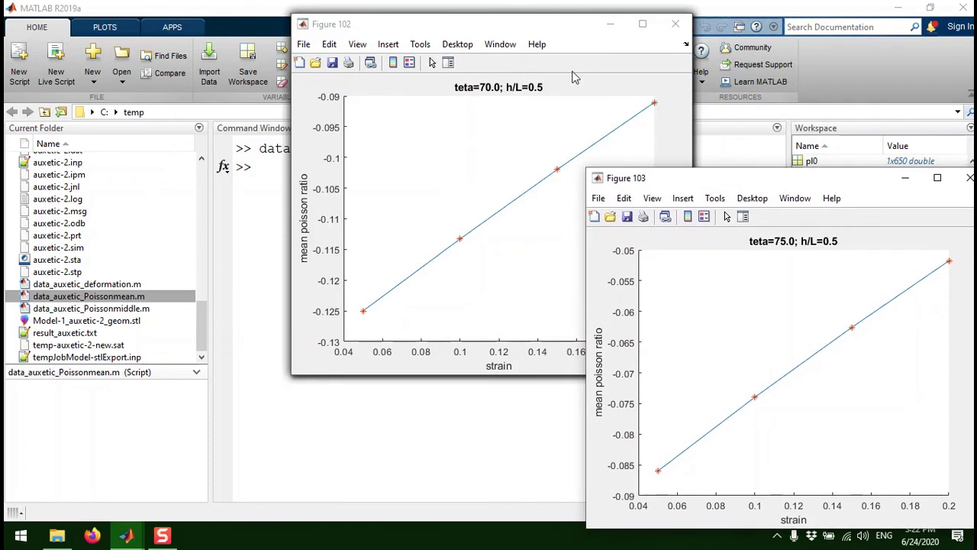
{"action": "left_click_drag", "start_coordinate": [541, 26], "coordinate": [248, 179]}
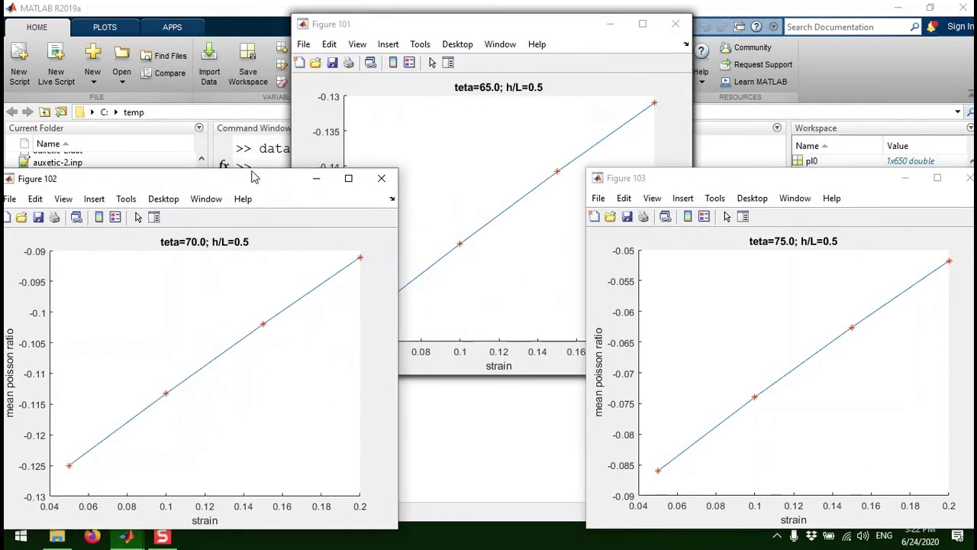
{"action": "left_click", "coordinate": [489, 26]}
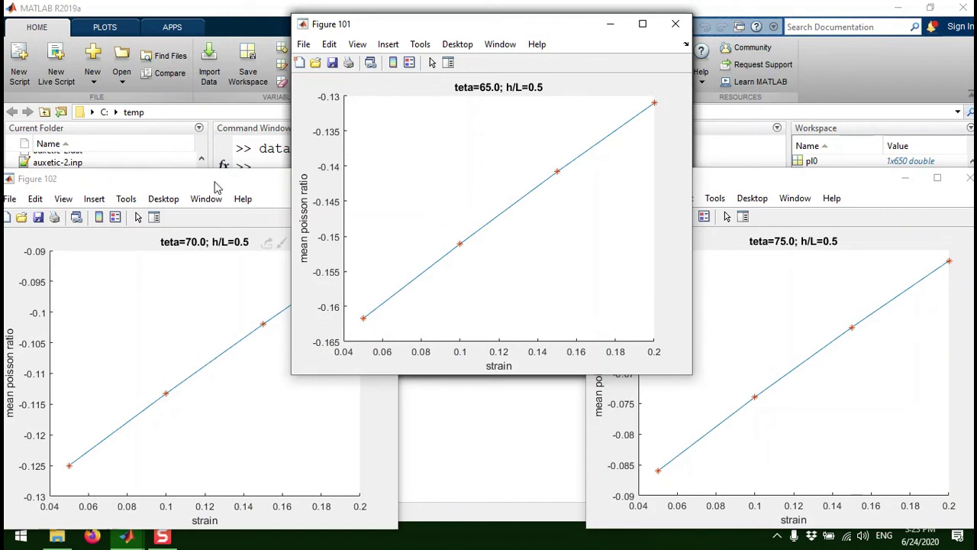
{"action": "left_click_drag", "start_coordinate": [217, 185], "coordinate": [223, 145]}
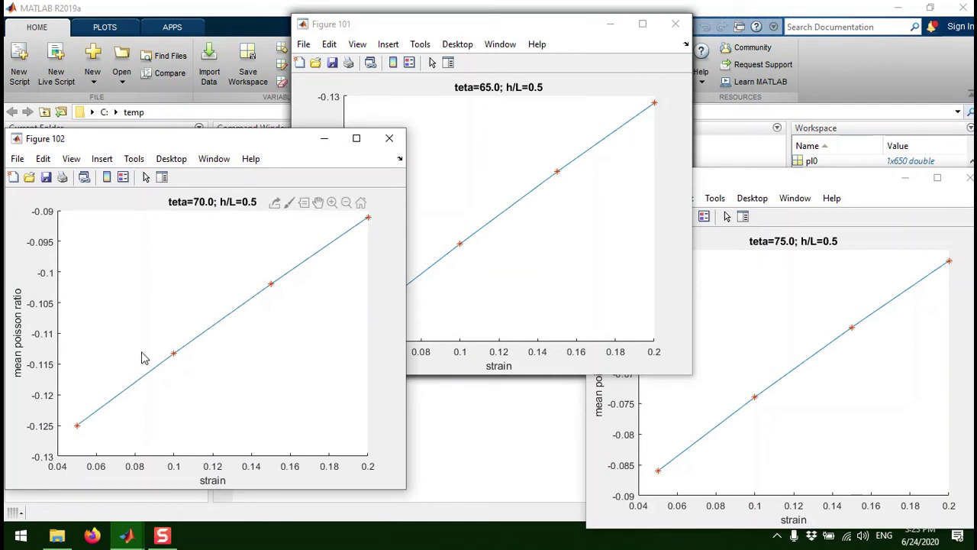
{"action": "left_click", "coordinate": [754, 185]}
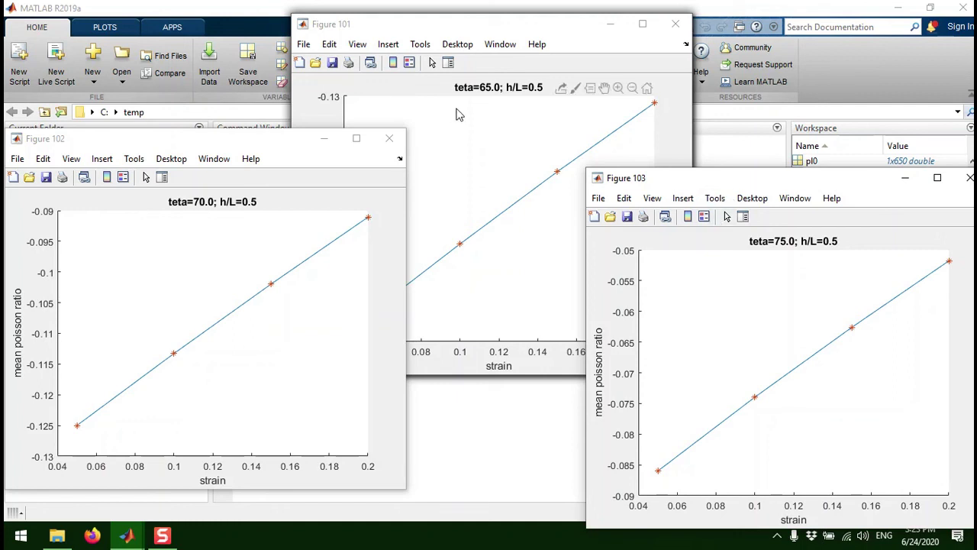
{"action": "left_click", "coordinate": [519, 144]}
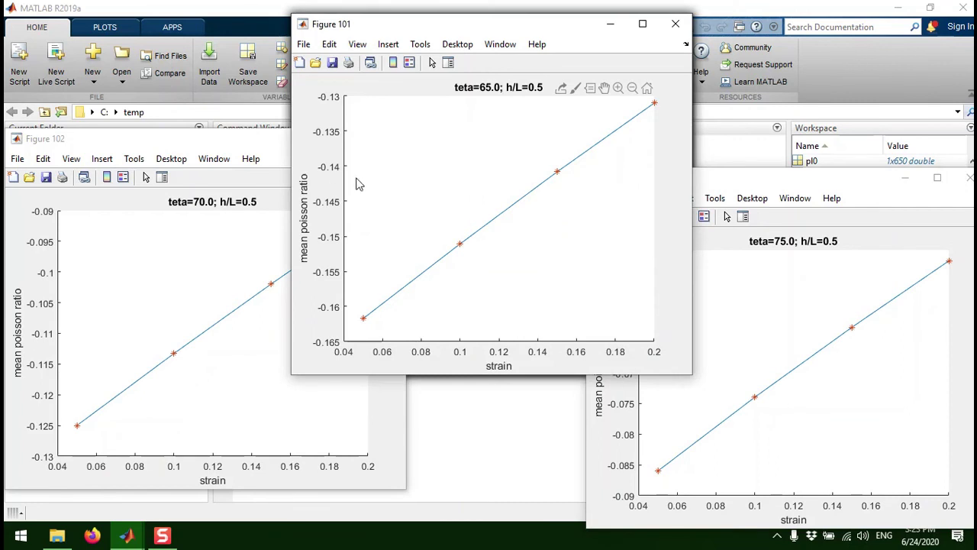
{"action": "left_click", "coordinate": [267, 188]}
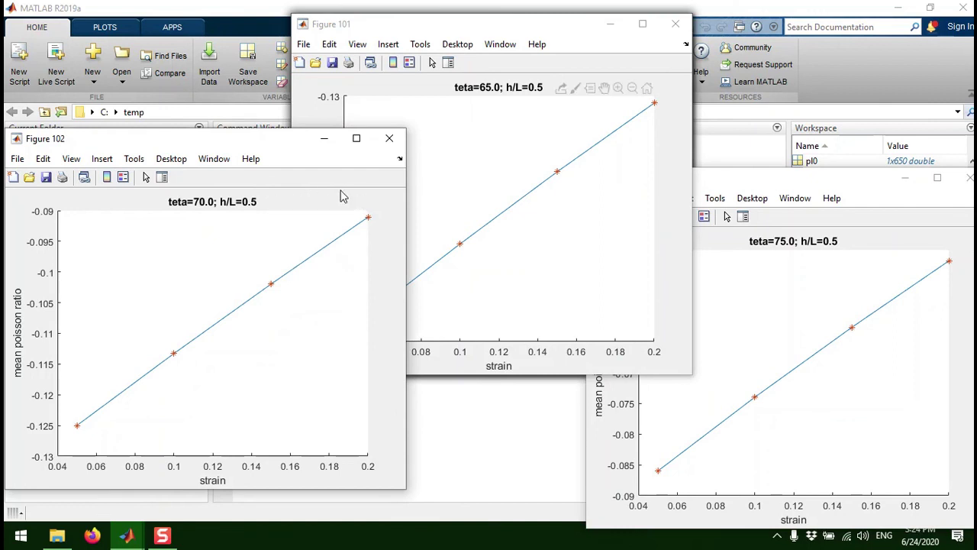
{"action": "left_click", "coordinate": [819, 183]}
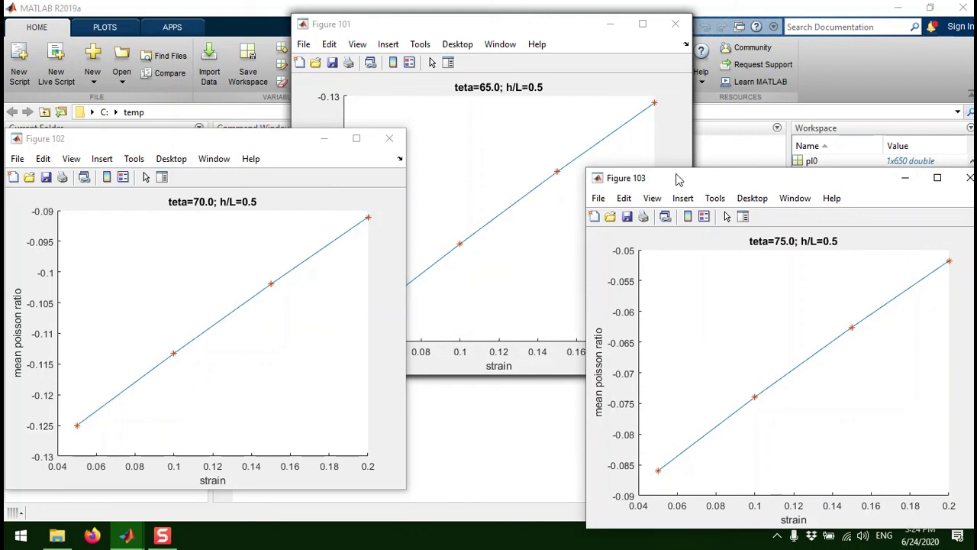
{"action": "left_click", "coordinate": [389, 138]}
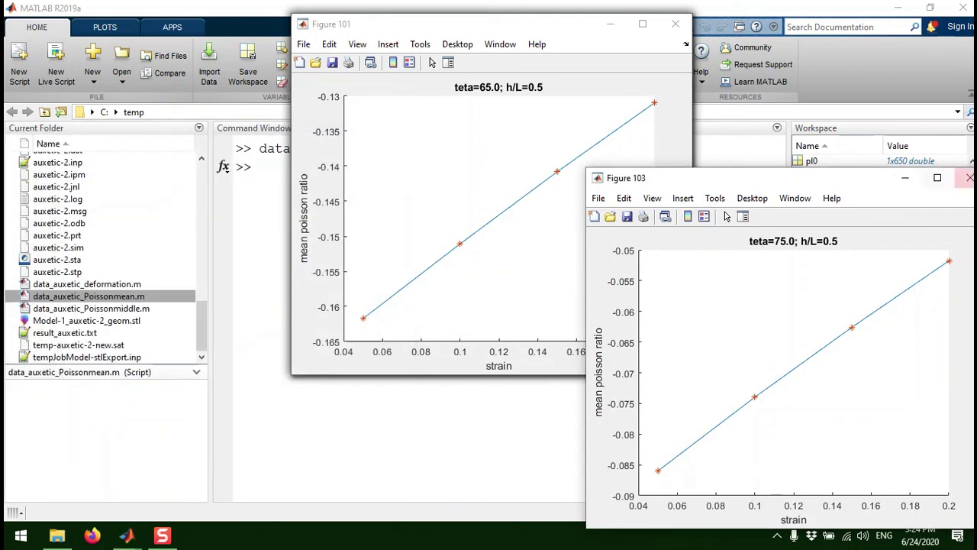
{"action": "left_click", "coordinate": [968, 177]}
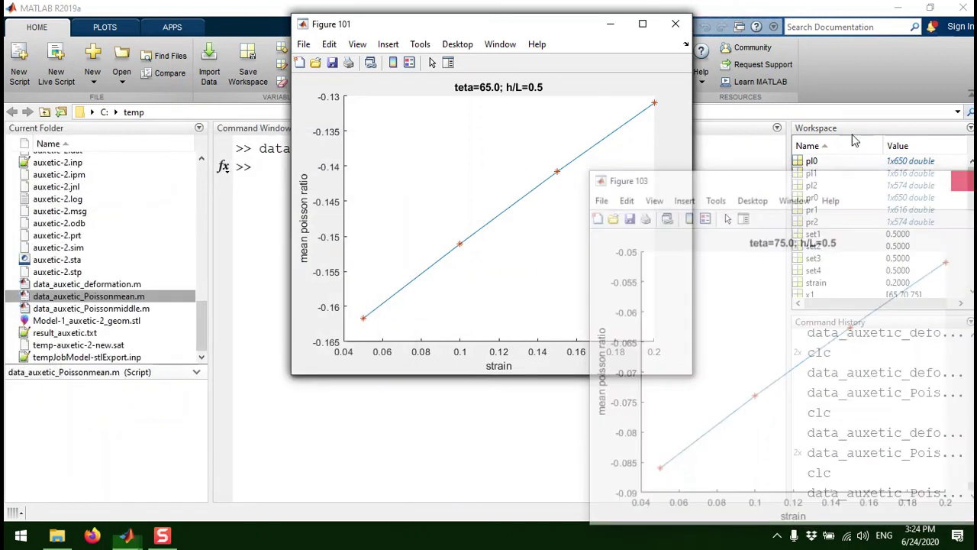
{"action": "left_click", "coordinate": [675, 24]}
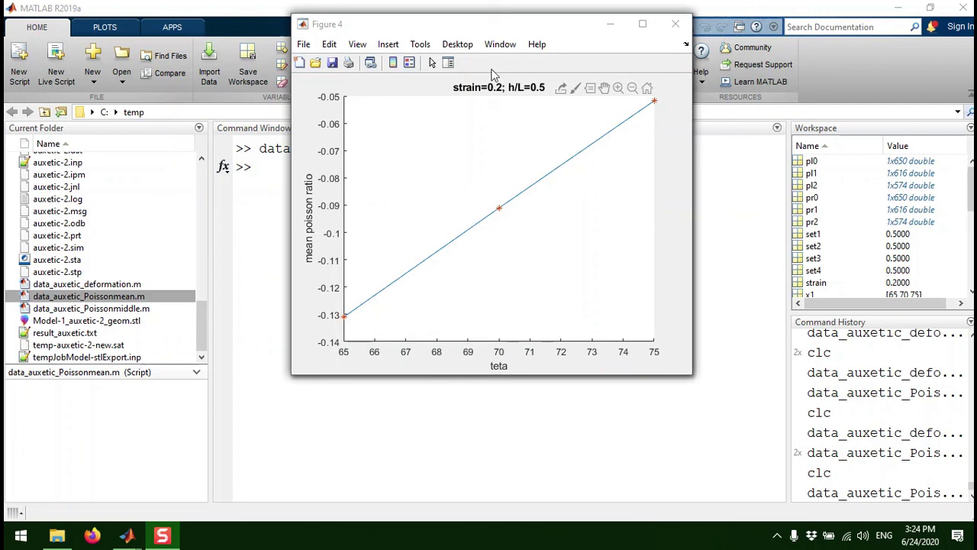
Step: Spread out the figures of mean Poisson ratio against teta to compare the plots for strains 0.05, 0.1, 0.15 and 0.2
{"action": "left_click_drag", "start_coordinate": [484, 25], "coordinate": [747, 64]}
{"action": "left_click_drag", "start_coordinate": [501, 32], "coordinate": [219, 212]}
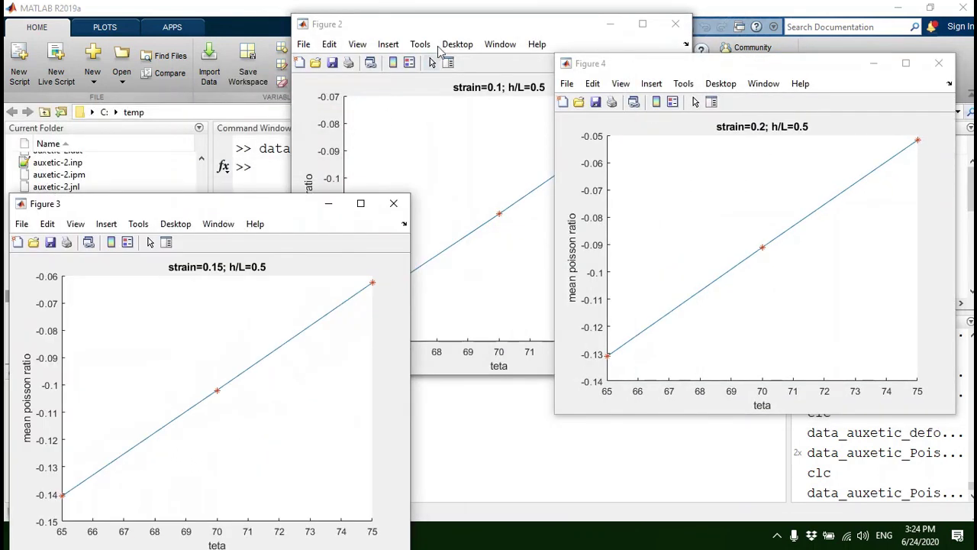
{"action": "left_click", "coordinate": [456, 21]}
{"action": "left_click_drag", "start_coordinate": [455, 20], "coordinate": [690, 249]}
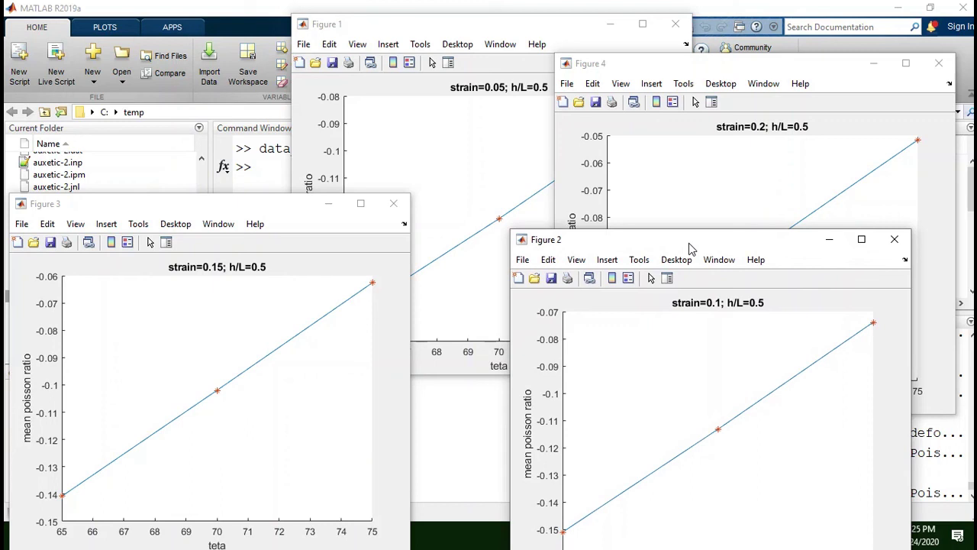
{"action": "left_click_drag", "start_coordinate": [688, 244], "coordinate": [319, 71]}
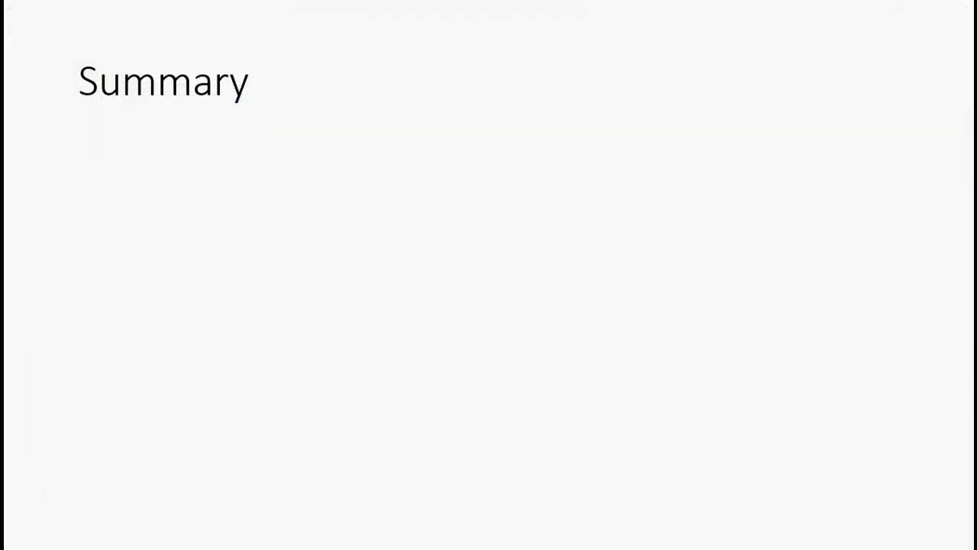
{"action": "key", "text": "Right"}
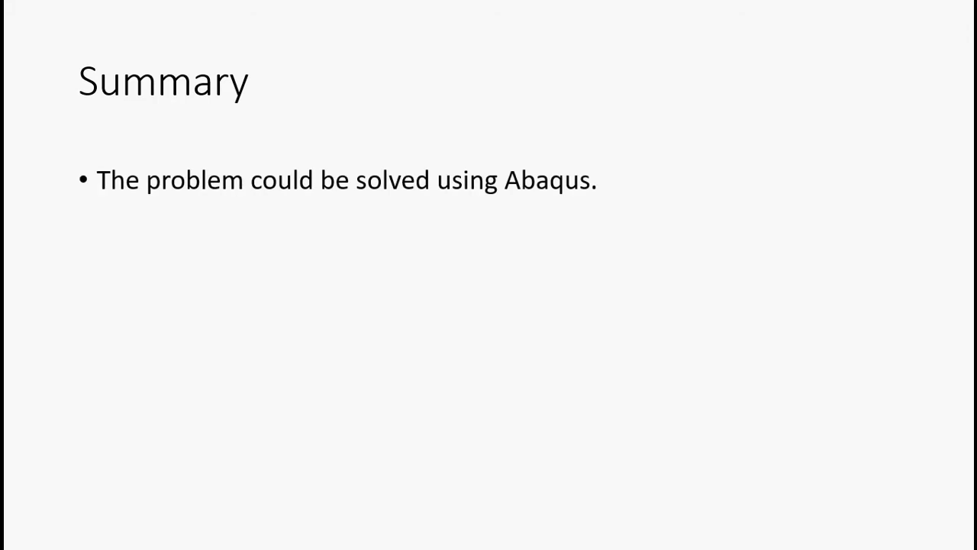
{"action": "key", "text": "Right"}
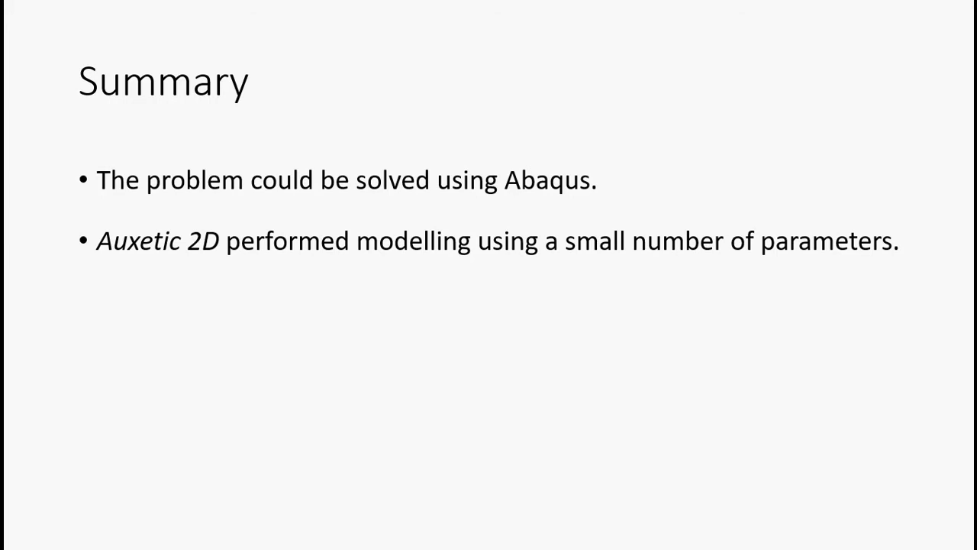
{"action": "key", "text": "Right"}
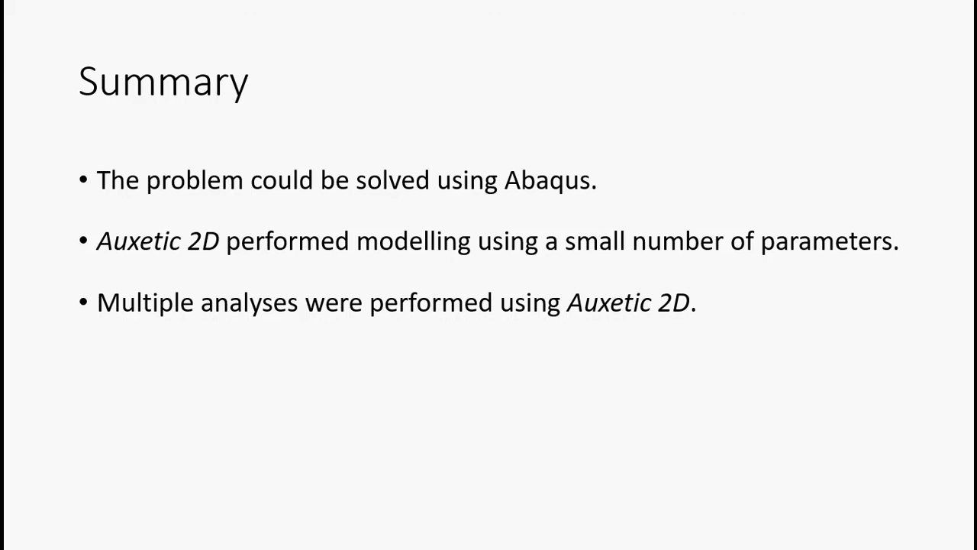
{"action": "key", "text": "Right"}
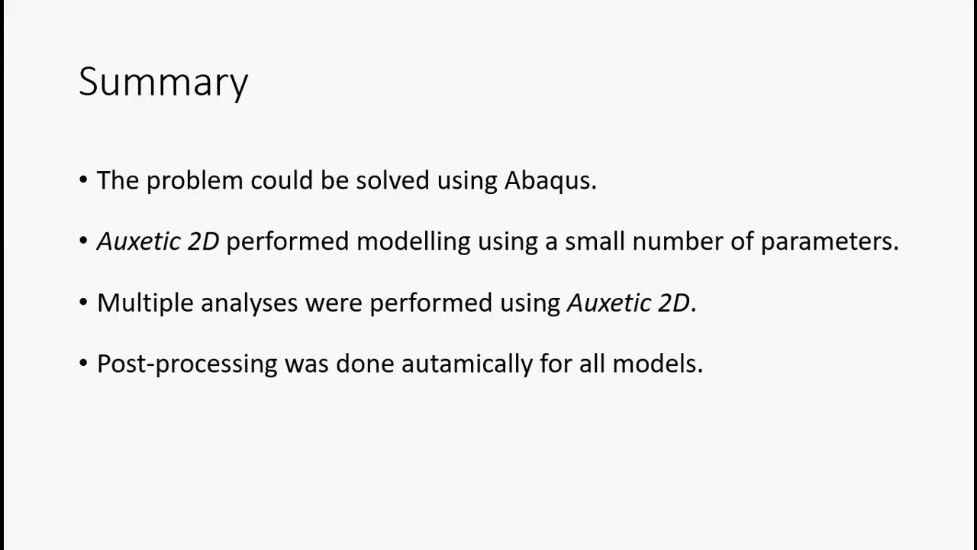
{"action": "key", "text": "Right"}
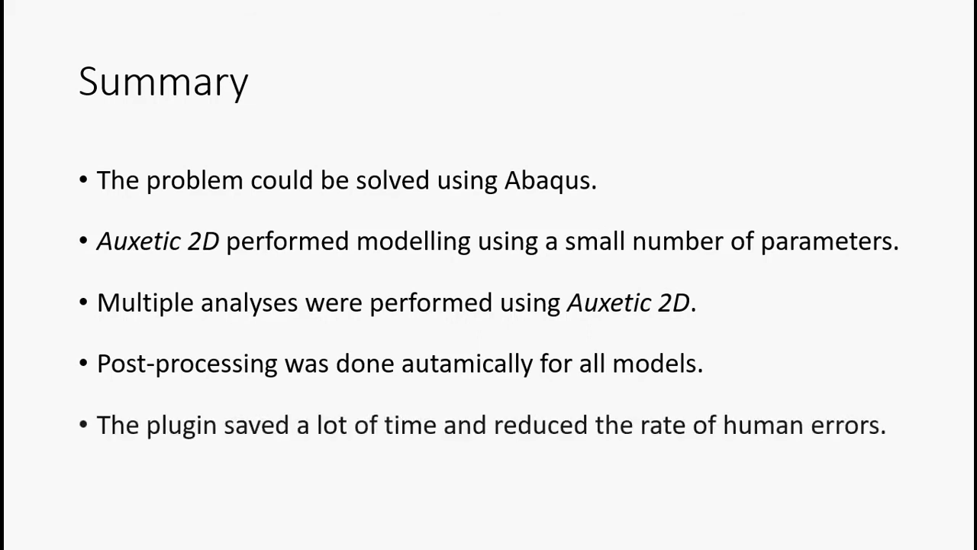